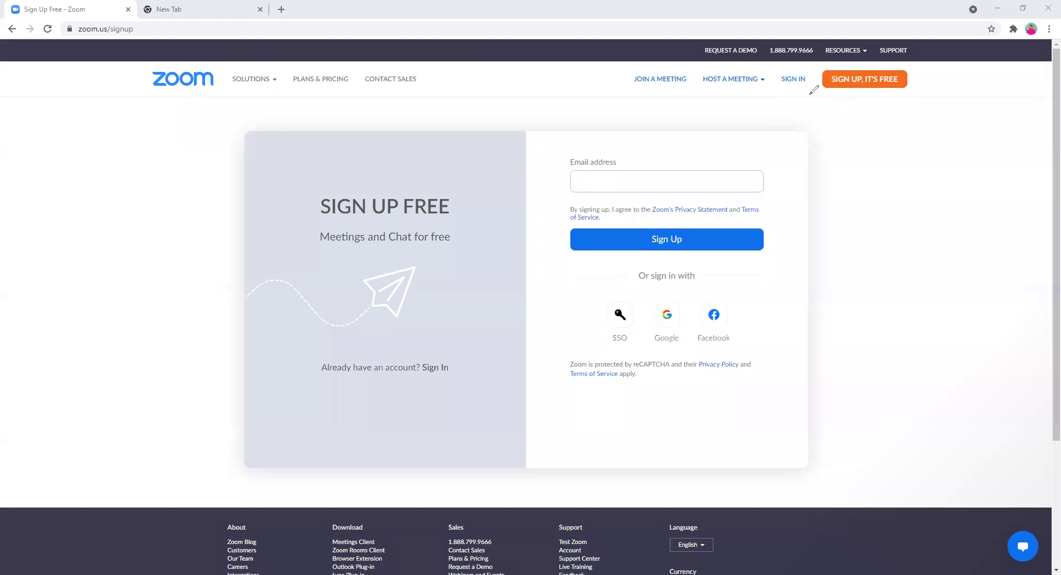
pyautogui.moveTo(777, 89); pyautogui.dragTo(905, 95)
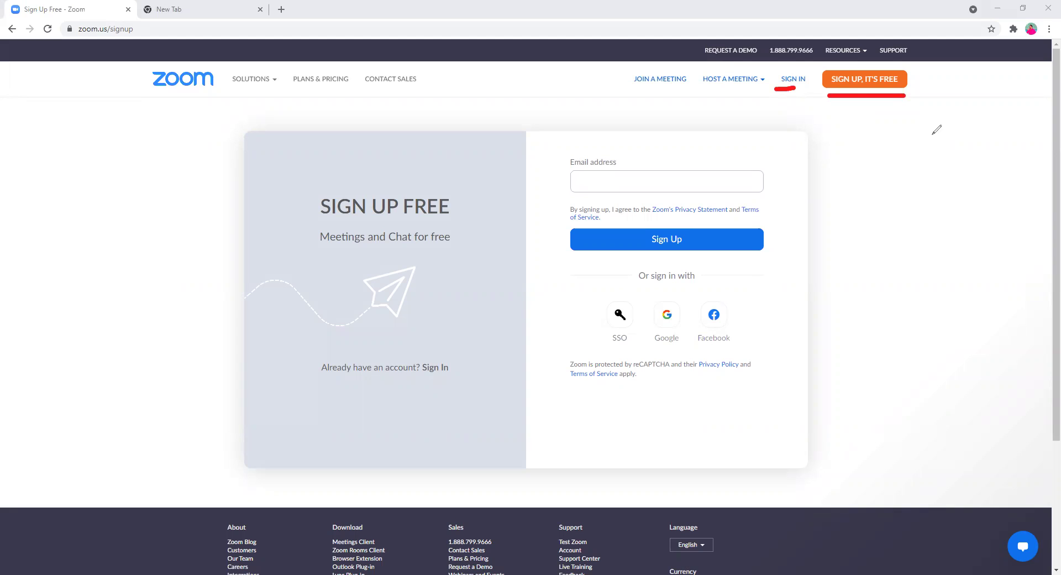
pyautogui.click(850, 80)
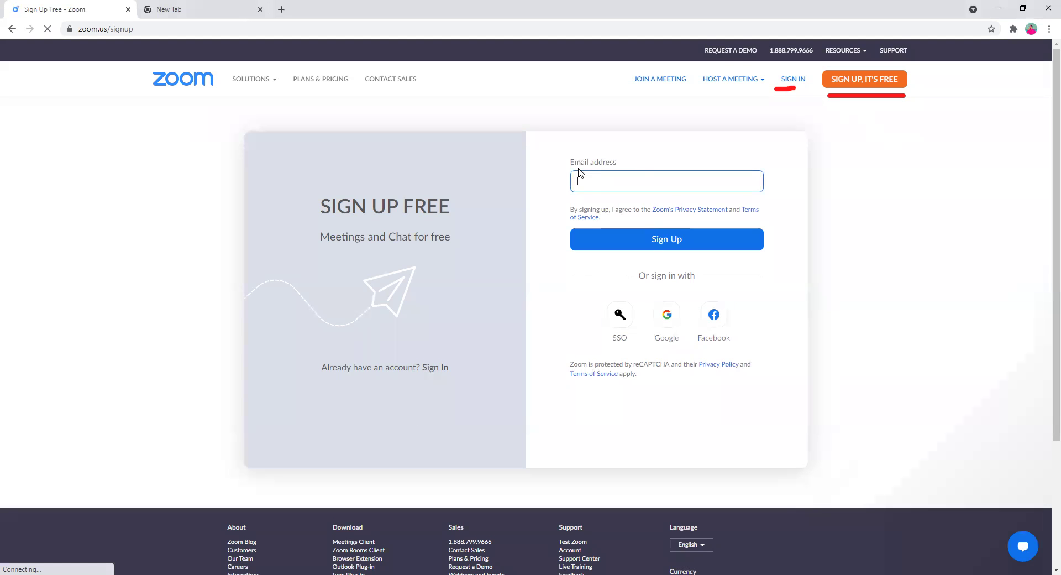
pyautogui.moveTo(566, 154)
pyautogui.mouseDown()
pyautogui.moveTo(567, 169)
pyautogui.moveTo(626, 171)
pyautogui.moveTo(623, 153)
pyautogui.moveTo(569, 153)
pyautogui.mouseUp()
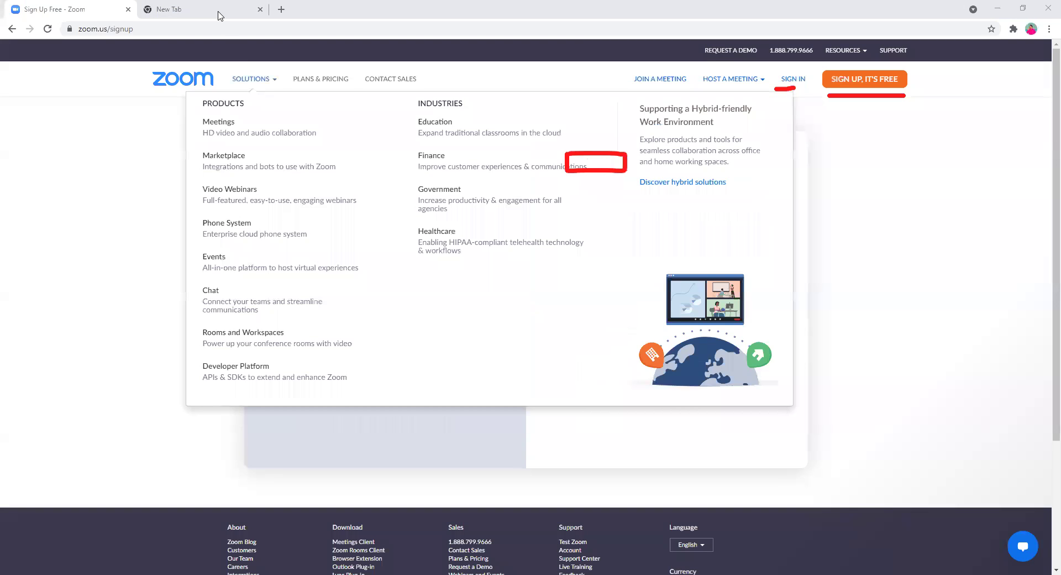
# Step: In the new tab, go to google.com, search for 'gmail' and open the Gmail result
pyautogui.click(220, 16)
pyautogui.click(225, 29)
pyautogui.write('goo')
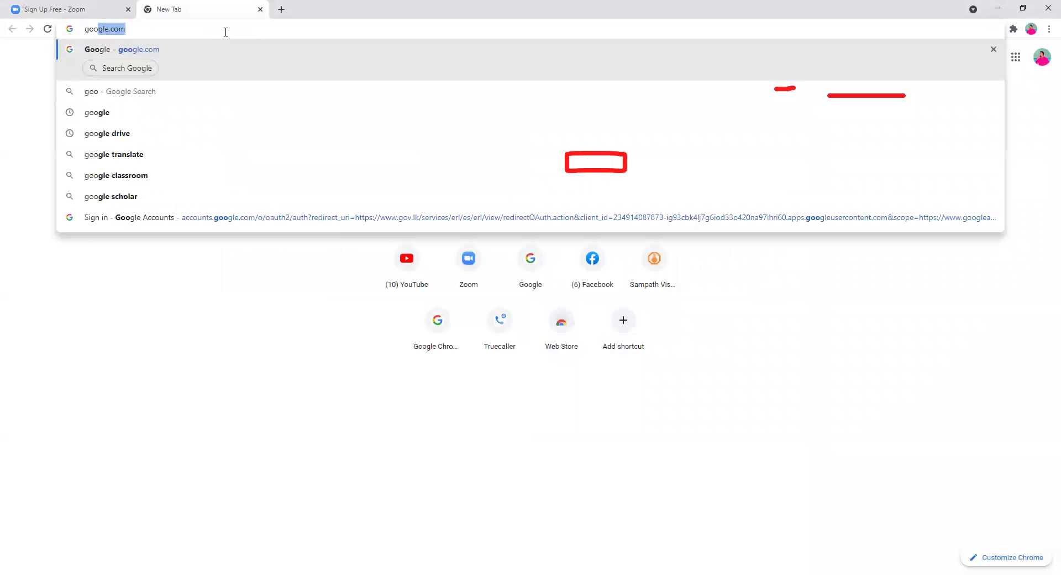
pyautogui.press('Return')
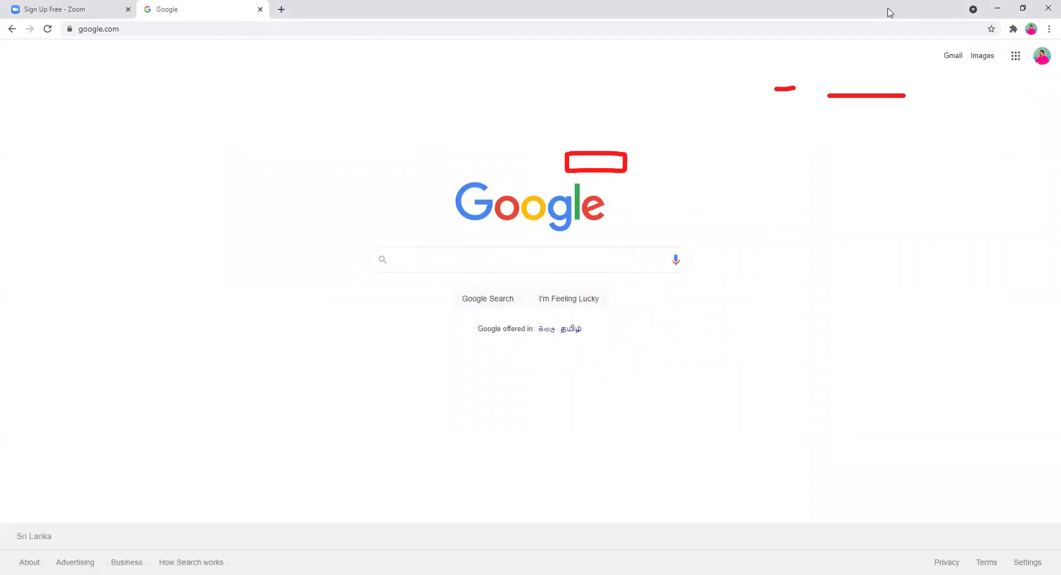
pyautogui.write('gmai')
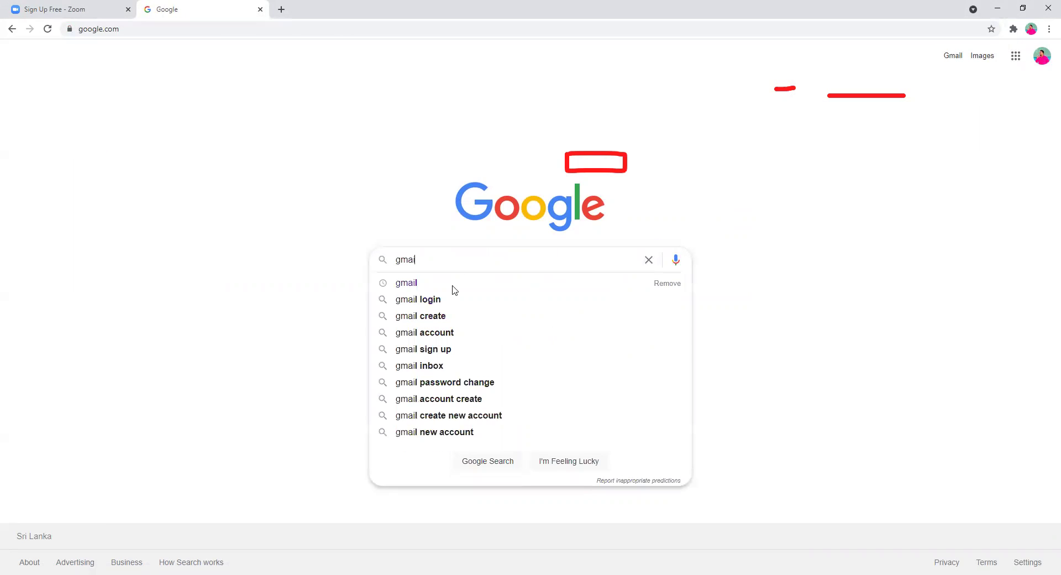
pyautogui.click(452, 285)
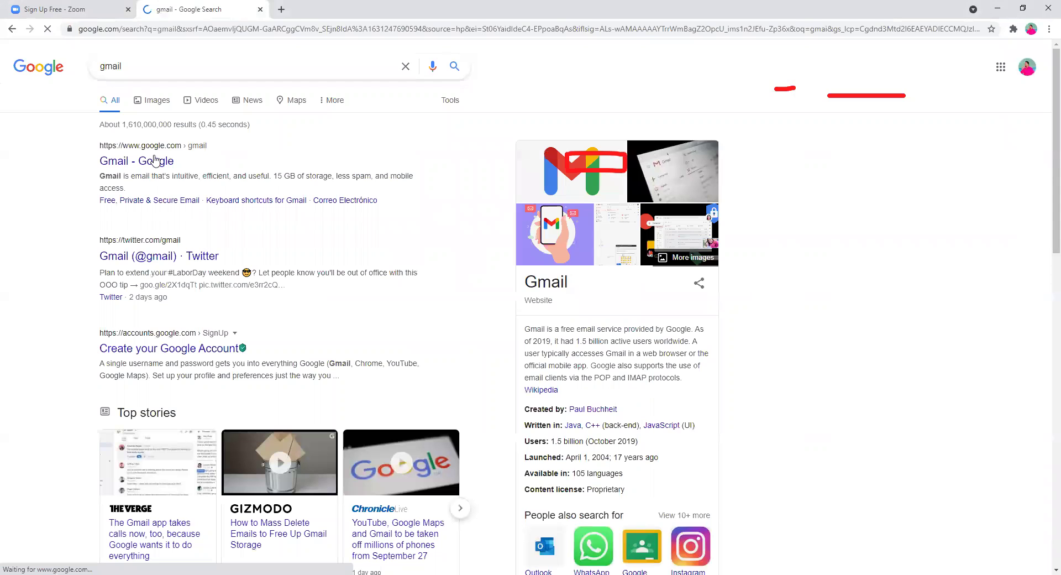
pyautogui.click(157, 163)
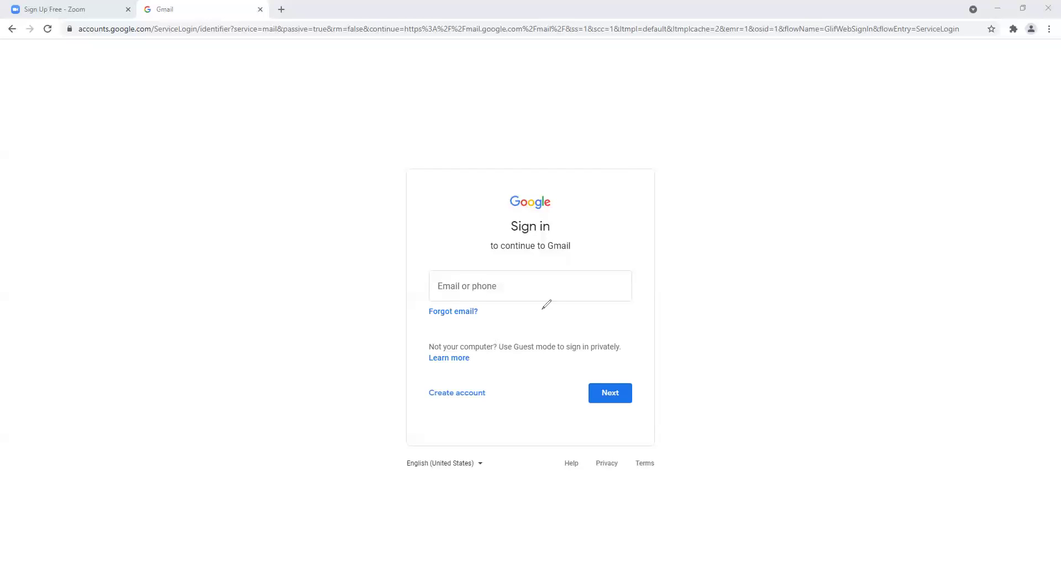
# Step: On the Gmail sign-in page, choose Create account to show the account-type options
pyautogui.moveTo(417, 407); pyautogui.dragTo(482, 407)
pyautogui.click(474, 402)
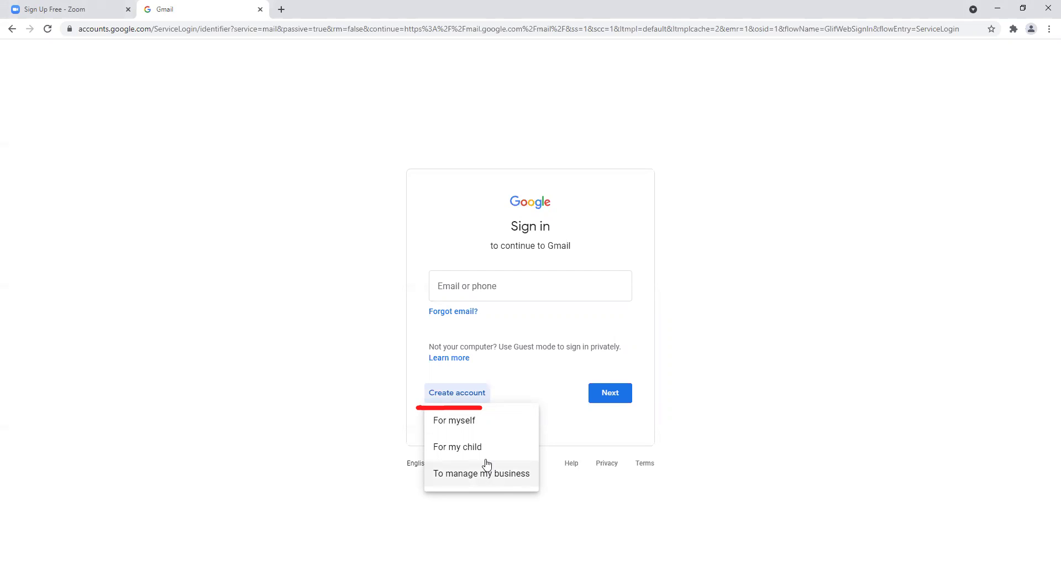
# Step: Create a personal account named 'ict class', replacing the taken username with an available suggestion
pyautogui.click(481, 428)
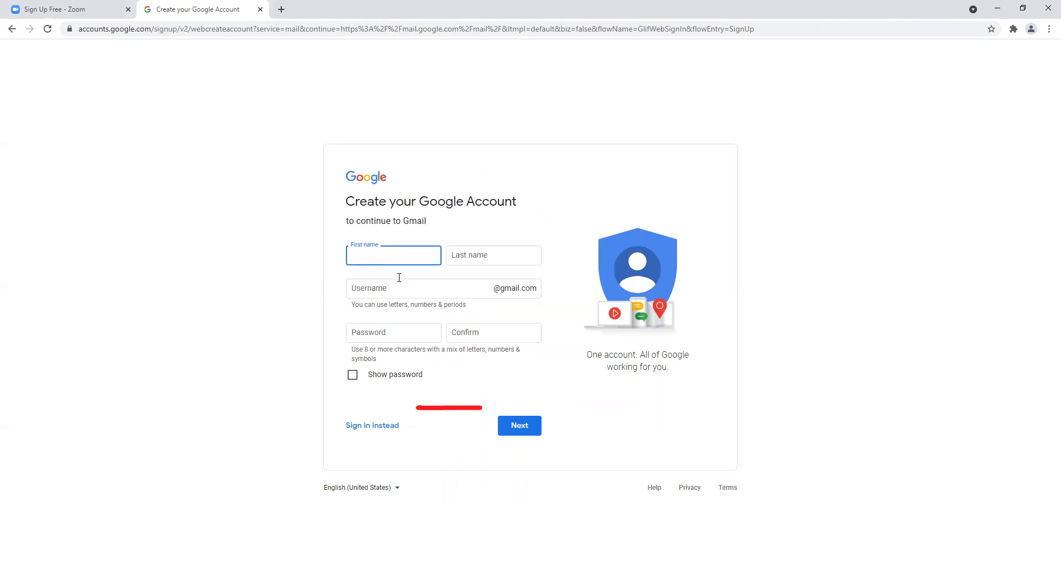
pyautogui.write('ict')
pyautogui.click(471, 259)
pyautogui.write('class')
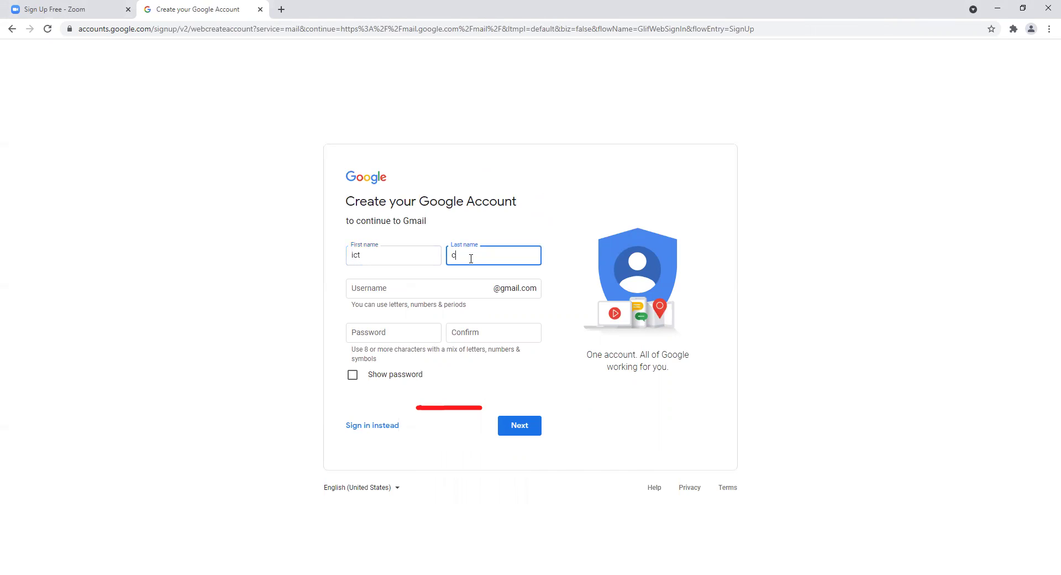
pyautogui.click(427, 283)
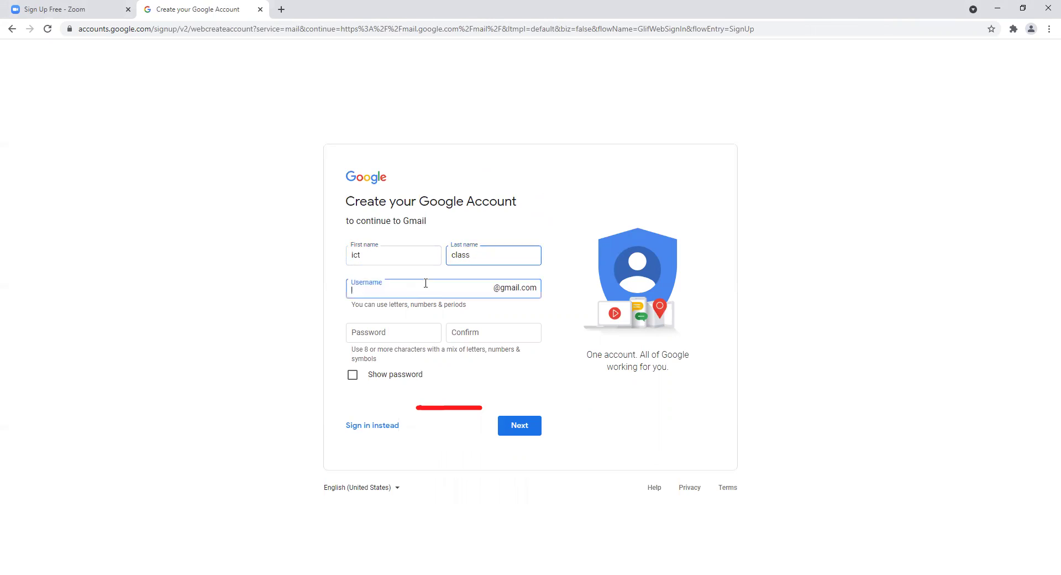
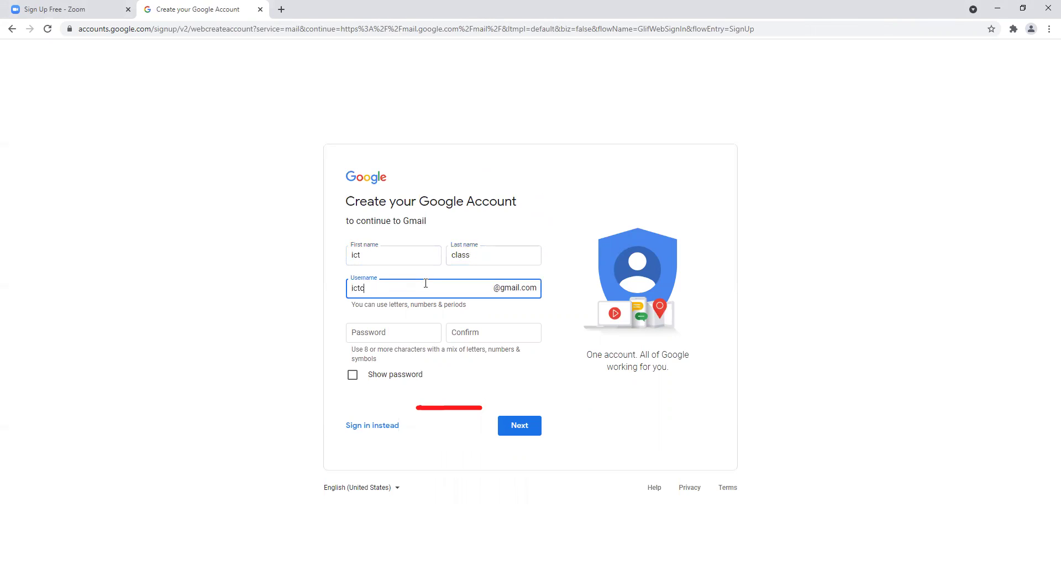
pyautogui.click(409, 330)
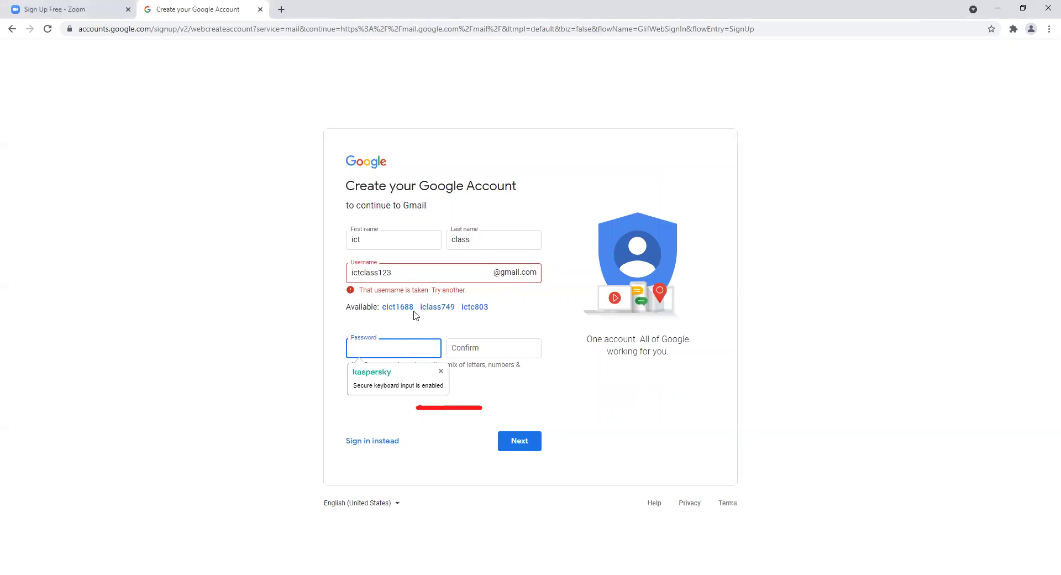
pyautogui.click(396, 274)
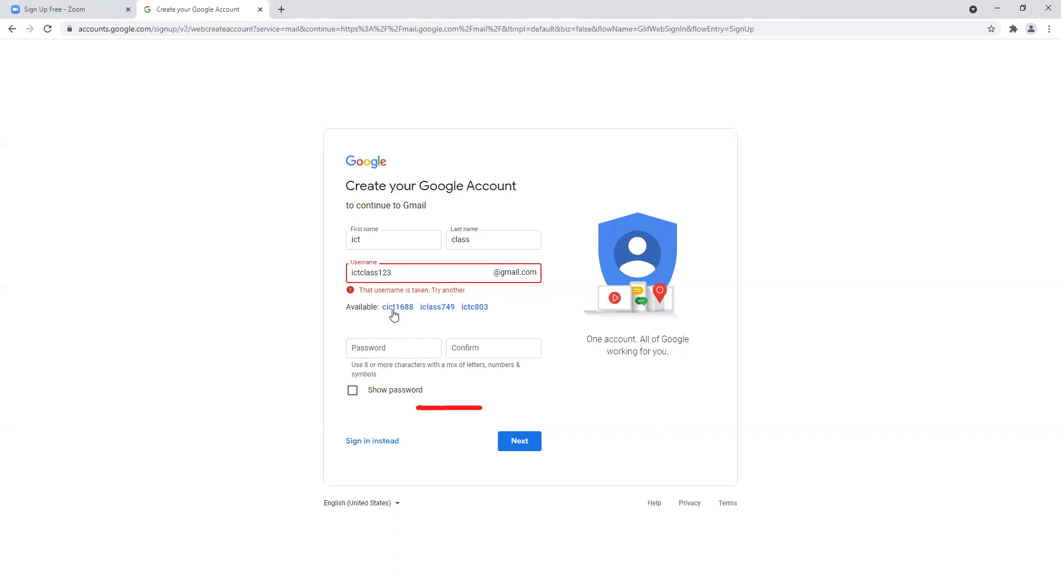
pyautogui.click(471, 310)
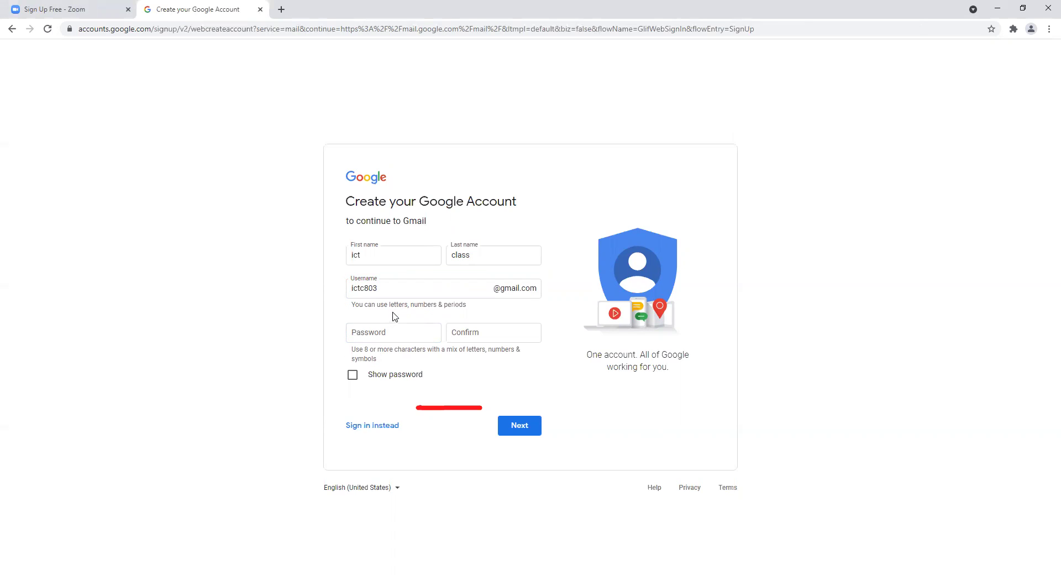
# Step: Enter and confirm the account password, then submit the details
pyautogui.click(398, 329)
pyautogui.write('************')
pyautogui.click(486, 329)
pyautogui.write('***********')
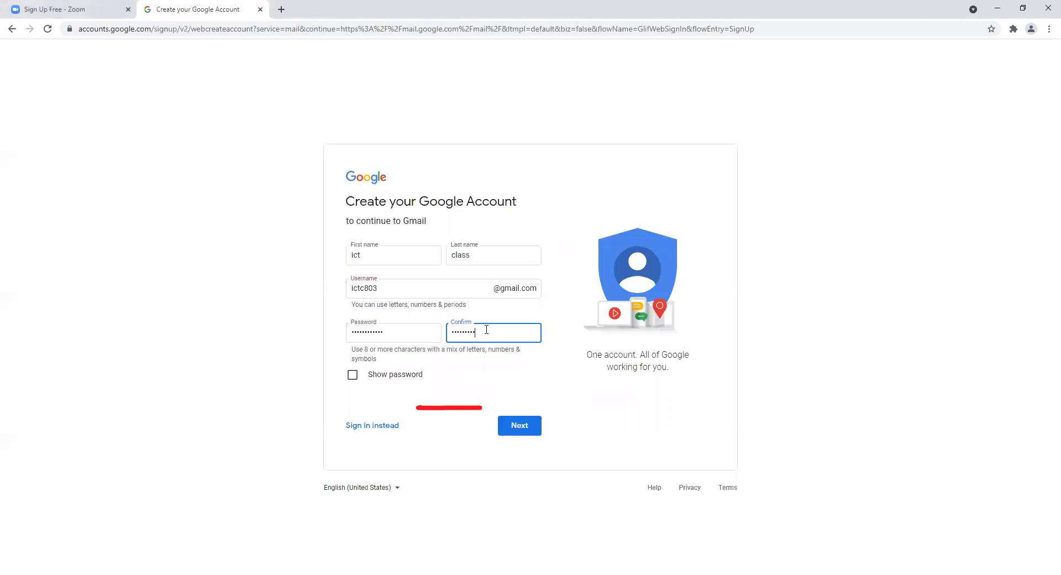
pyautogui.write('*')
pyautogui.click(522, 433)
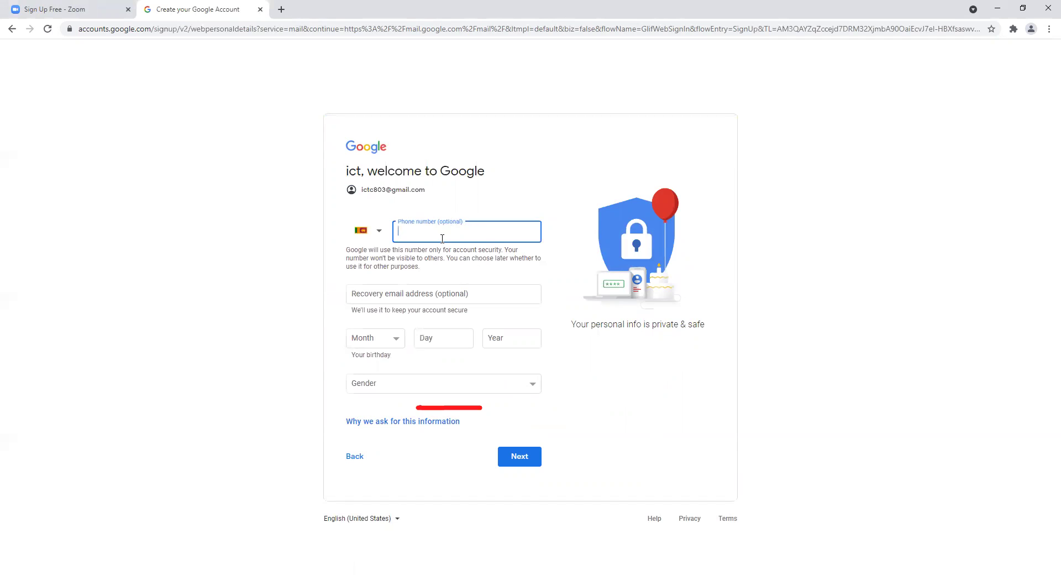
pyautogui.click(506, 338)
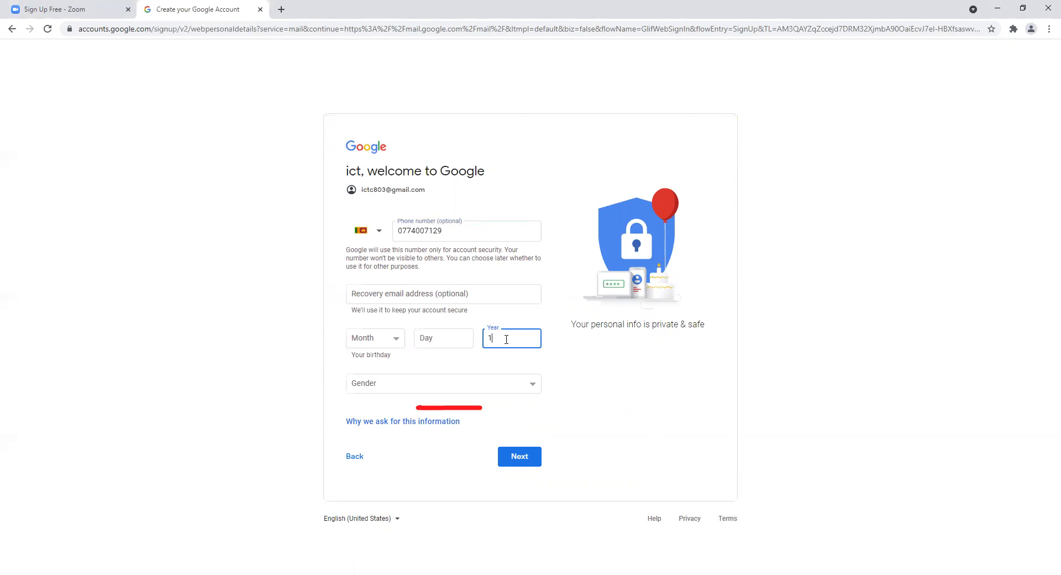
pyautogui.write('1990')
pyautogui.click(453, 338)
pyautogui.write('21')
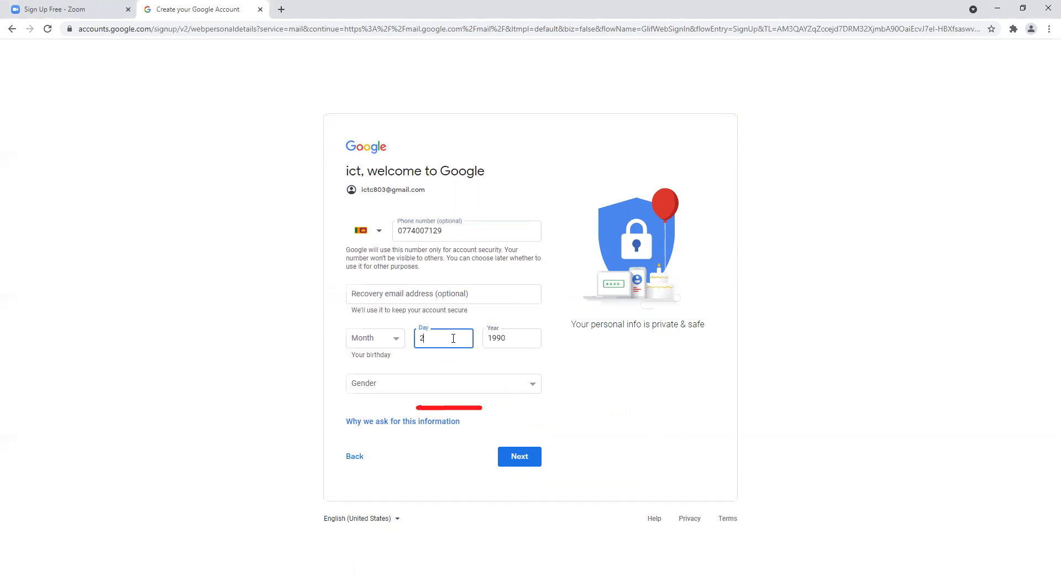
pyautogui.click(387, 339)
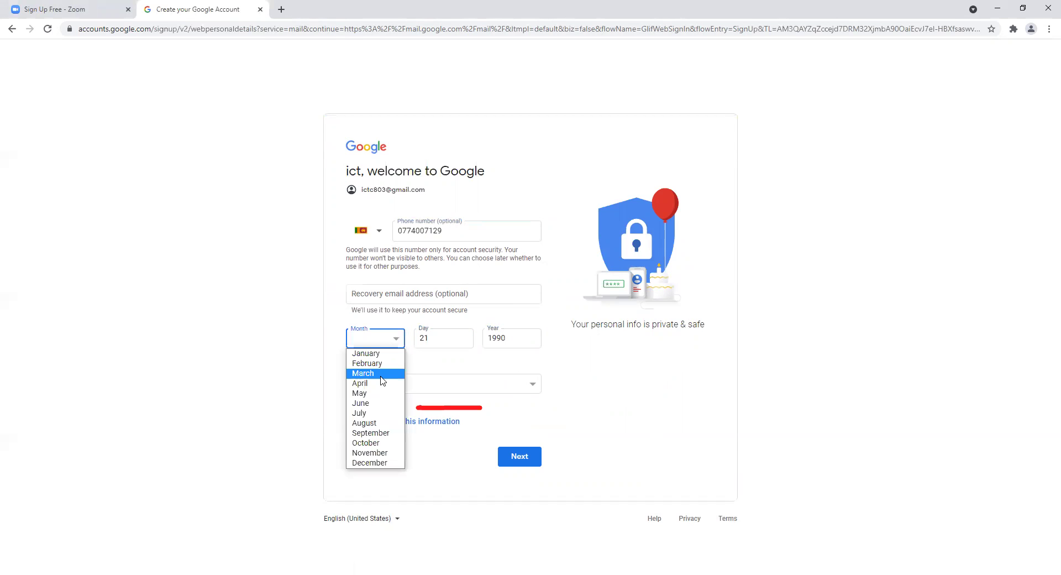
pyautogui.click(381, 374)
pyautogui.click(400, 386)
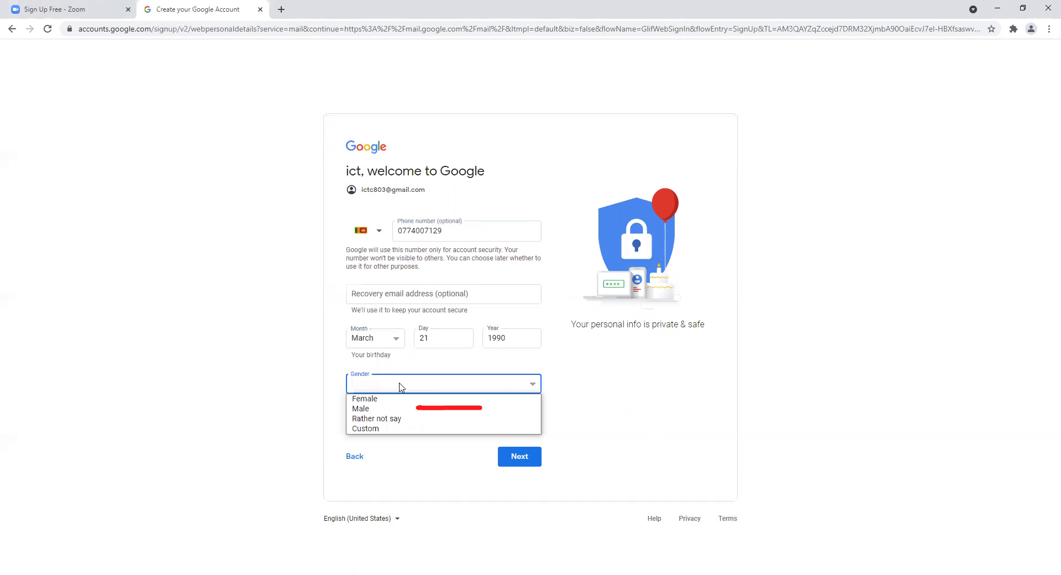
pyautogui.click(388, 410)
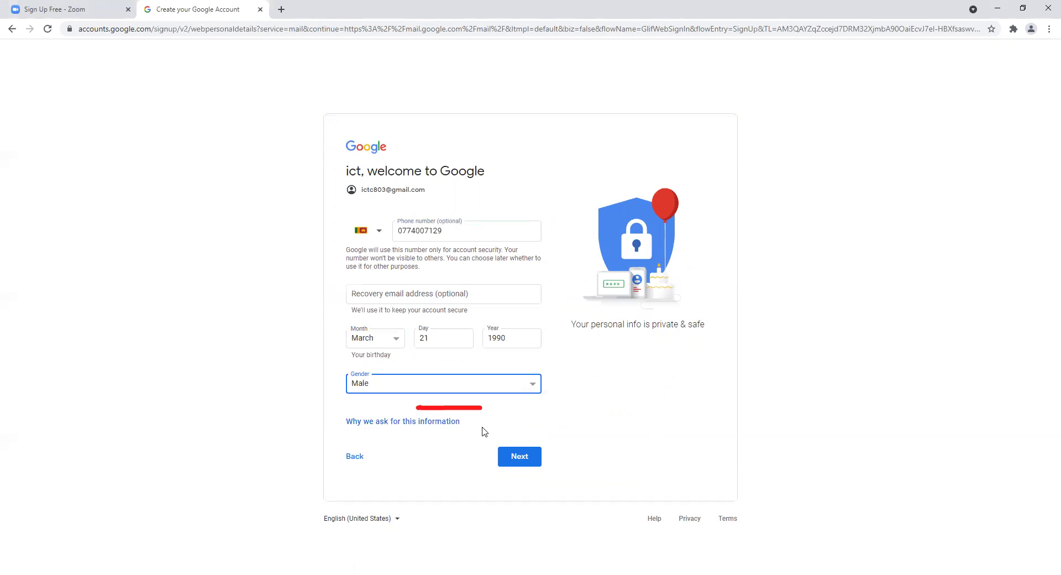
pyautogui.click(516, 455)
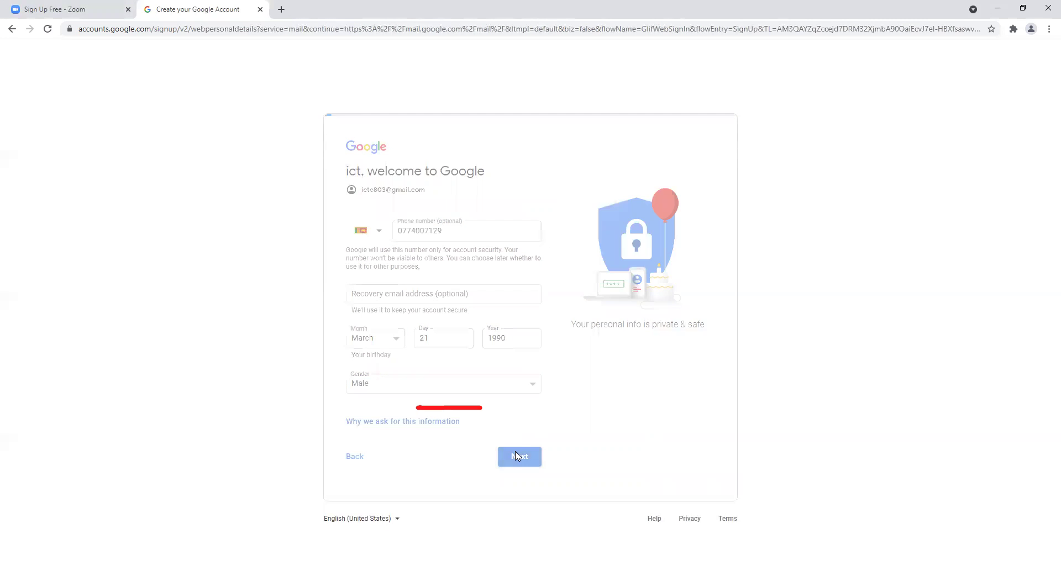
# Step: Scroll through Google's Privacy and Terms and agree to them
pyautogui.scroll(-7, 519, 460)
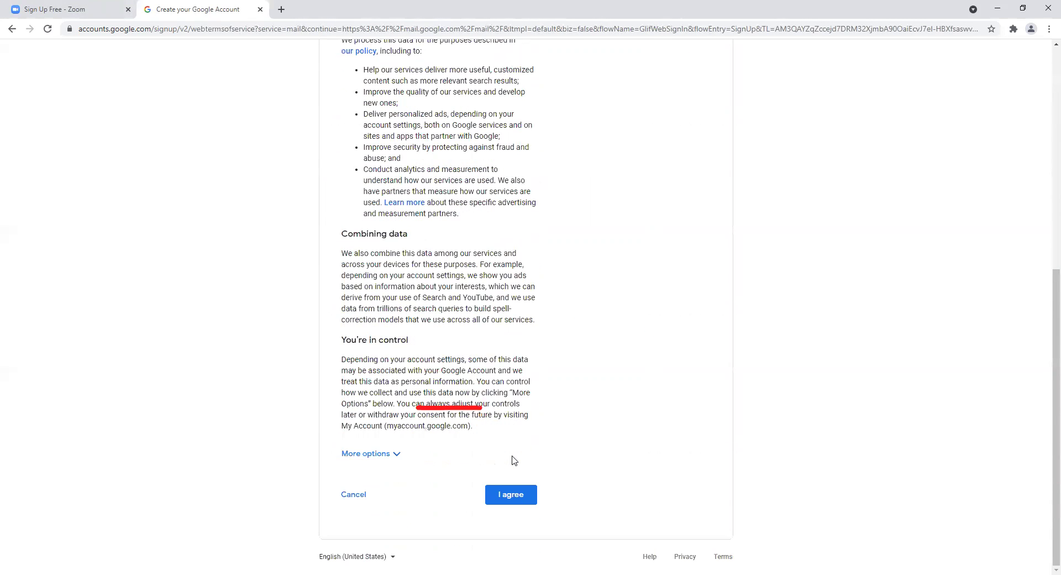
pyautogui.scroll(5, 509, 485)
pyautogui.scroll(-5, 508, 483)
pyautogui.click(509, 496)
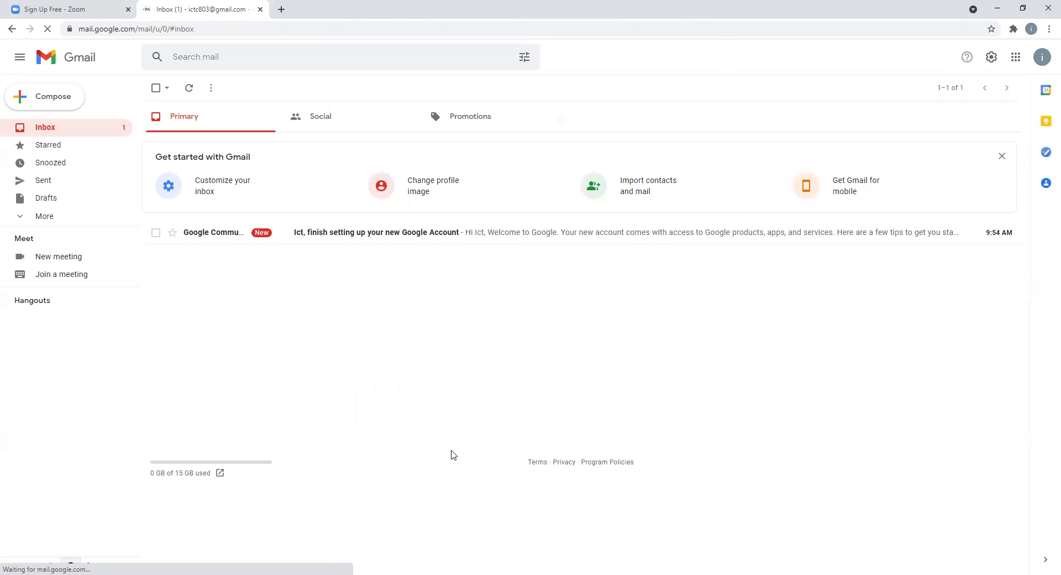
# Step: Copy the new account's Gmail address from the account panel and return to the Zoom tab
pyautogui.click(1042, 58)
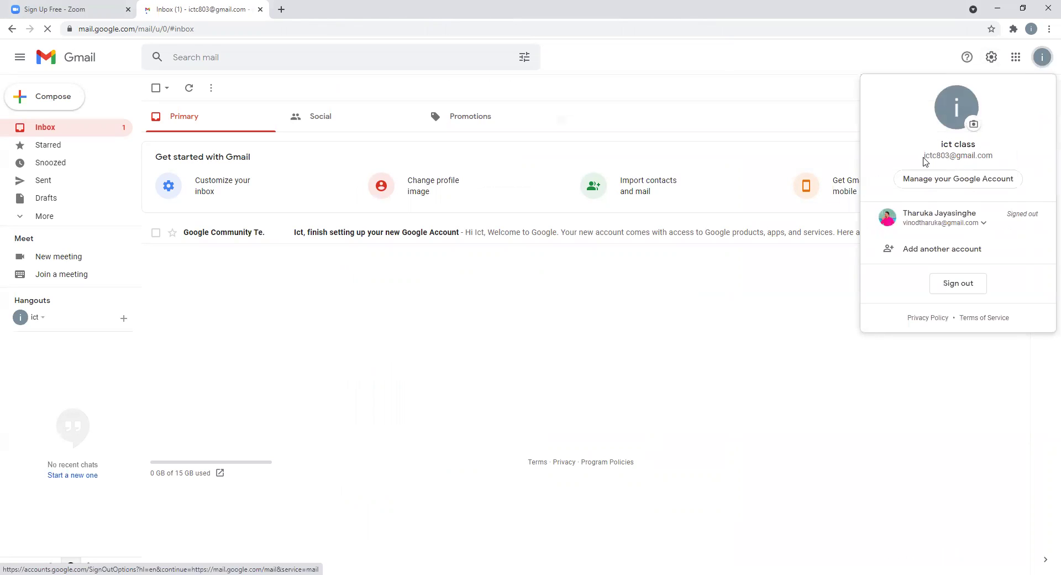
pyautogui.moveTo(926, 156); pyautogui.dragTo(995, 160)
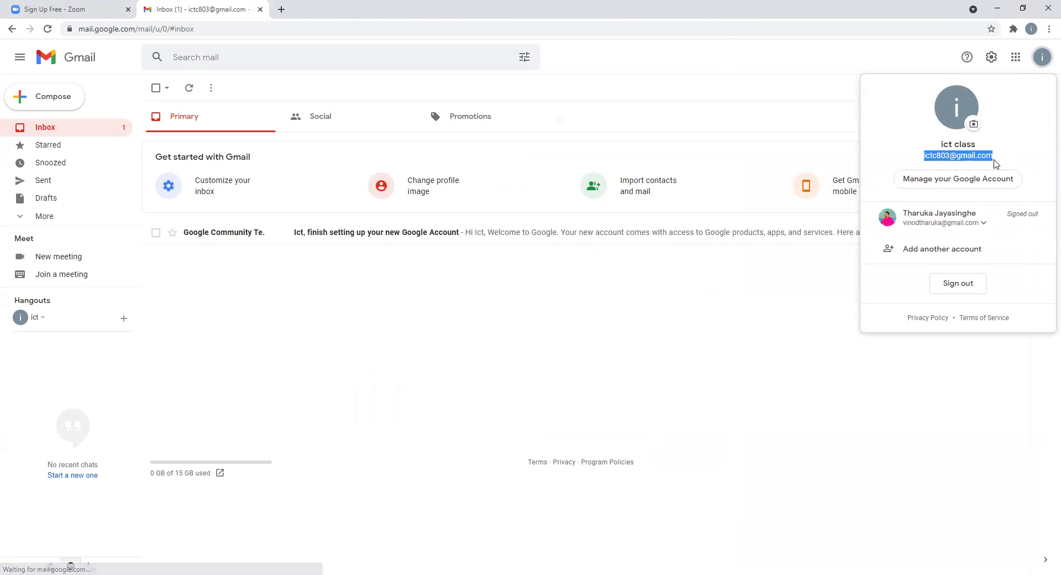
pyautogui.click(1002, 159)
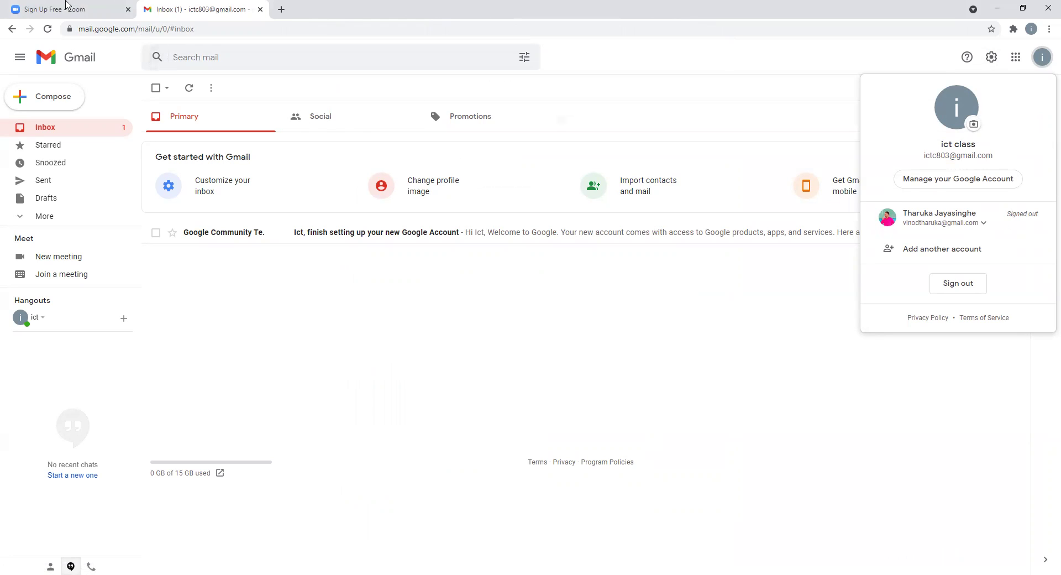
pyautogui.moveTo(922, 157); pyautogui.dragTo(995, 158)
pyautogui.hotkey('ctrl', 'c')
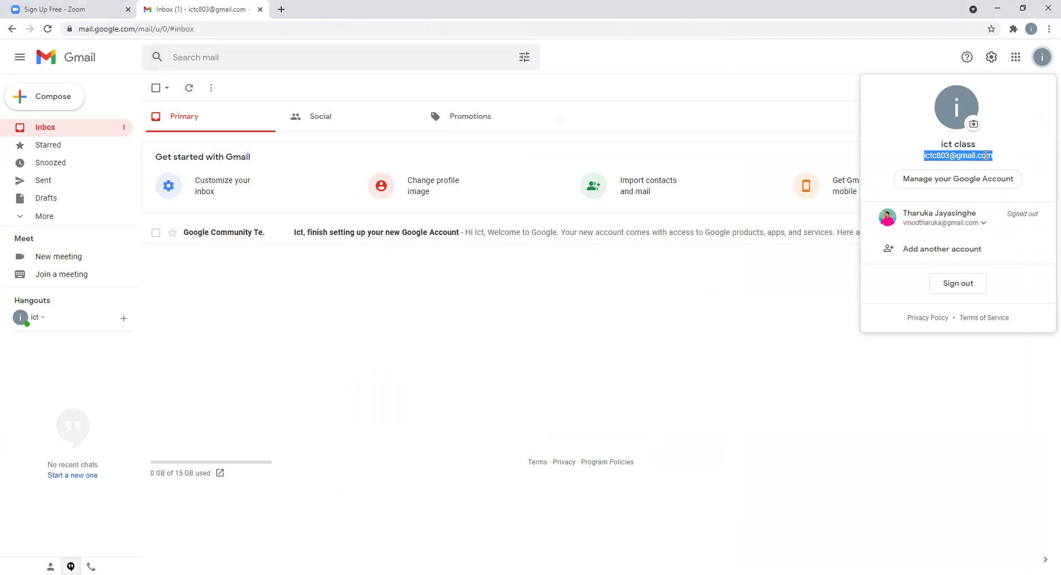
pyautogui.rightClick(987, 156)
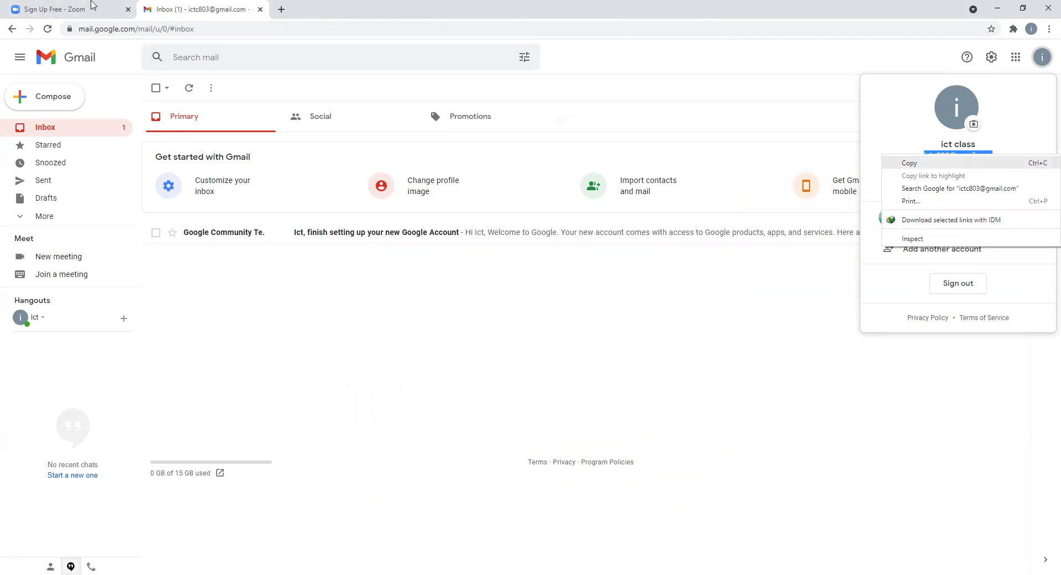
pyautogui.click(91, 4)
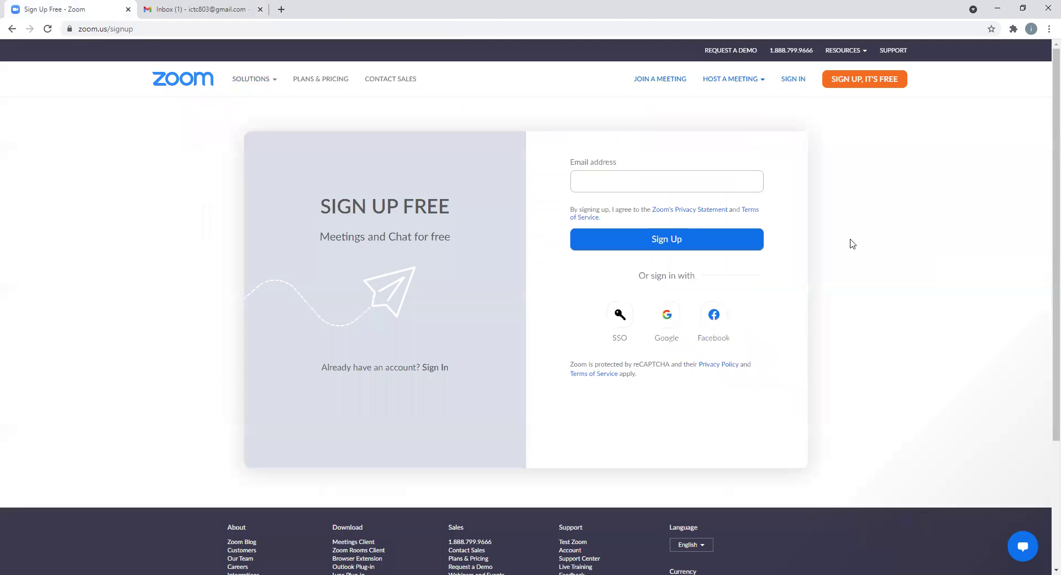
pyautogui.click(653, 186)
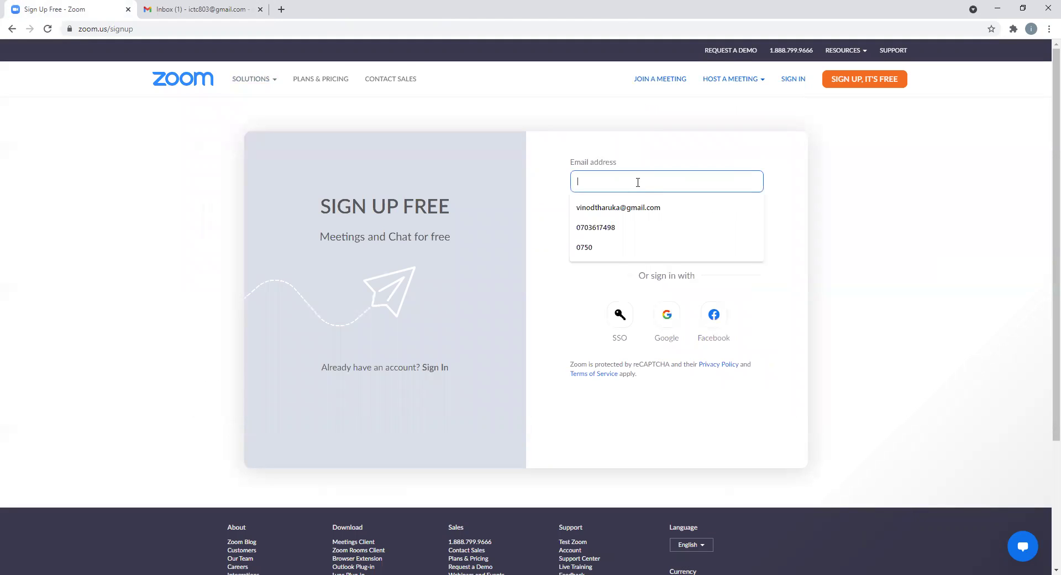
pyautogui.rightClick(637, 183)
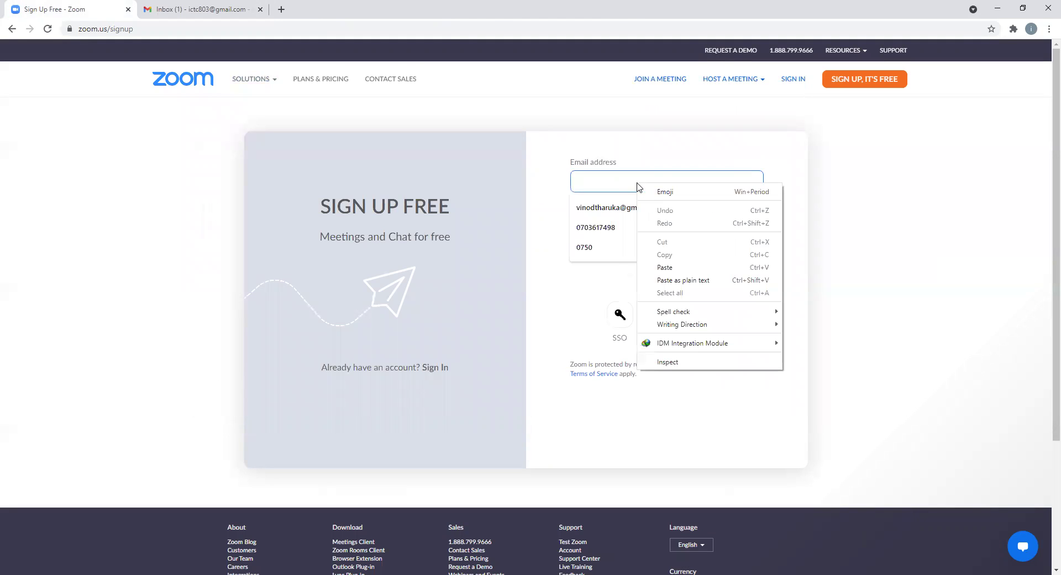
pyautogui.click(665, 267)
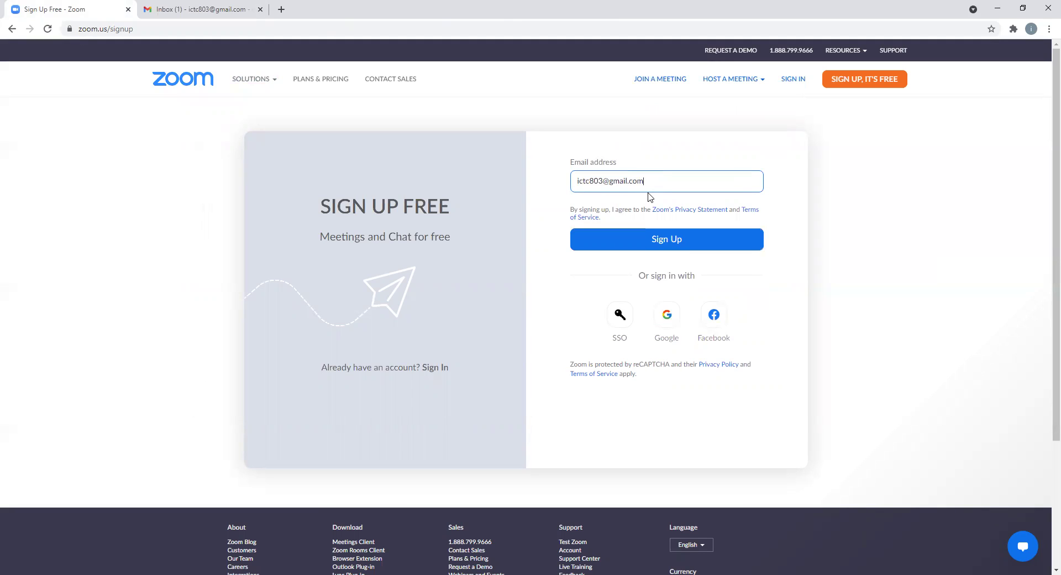
pyautogui.click(657, 239)
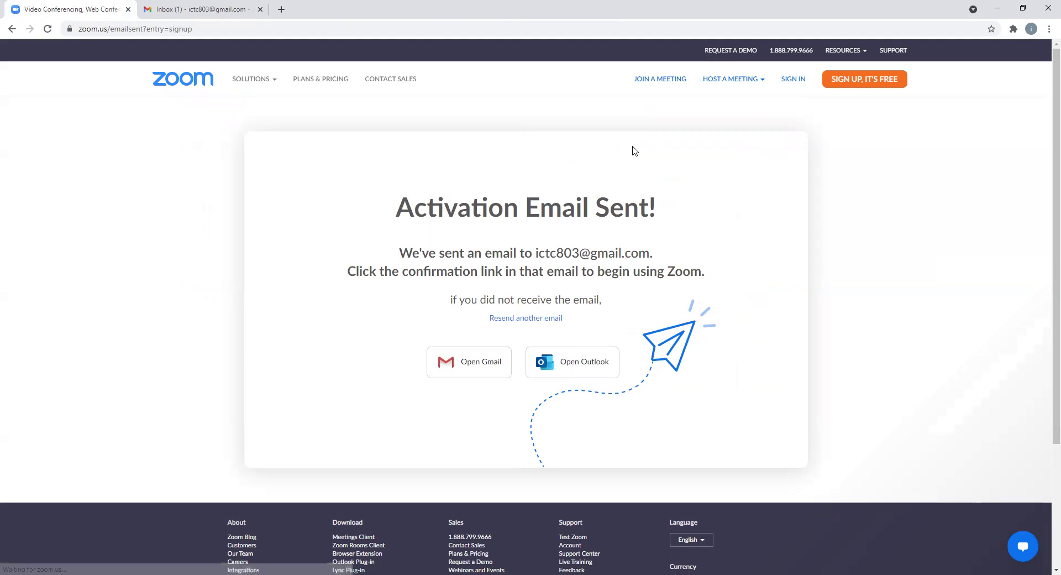
pyautogui.moveTo(390, 223)
pyautogui.mouseDown()
pyautogui.moveTo(657, 183)
pyautogui.moveTo(388, 191)
pyautogui.moveTo(391, 219)
pyautogui.mouseUp()
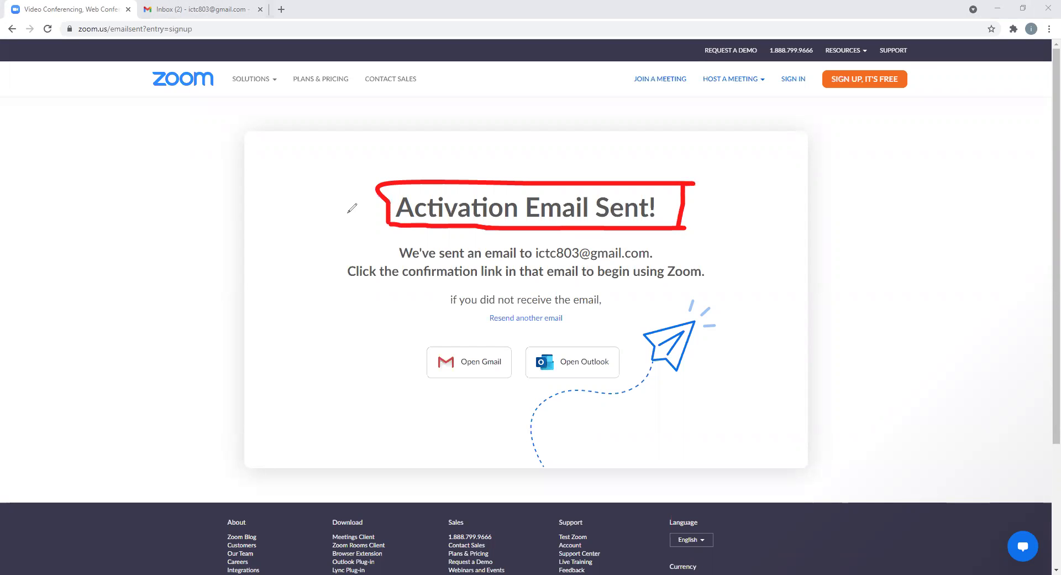
# Step: Open Zoom's 'Please activate your Zoom account' email in Gmail and activate the account
pyautogui.click(206, 7)
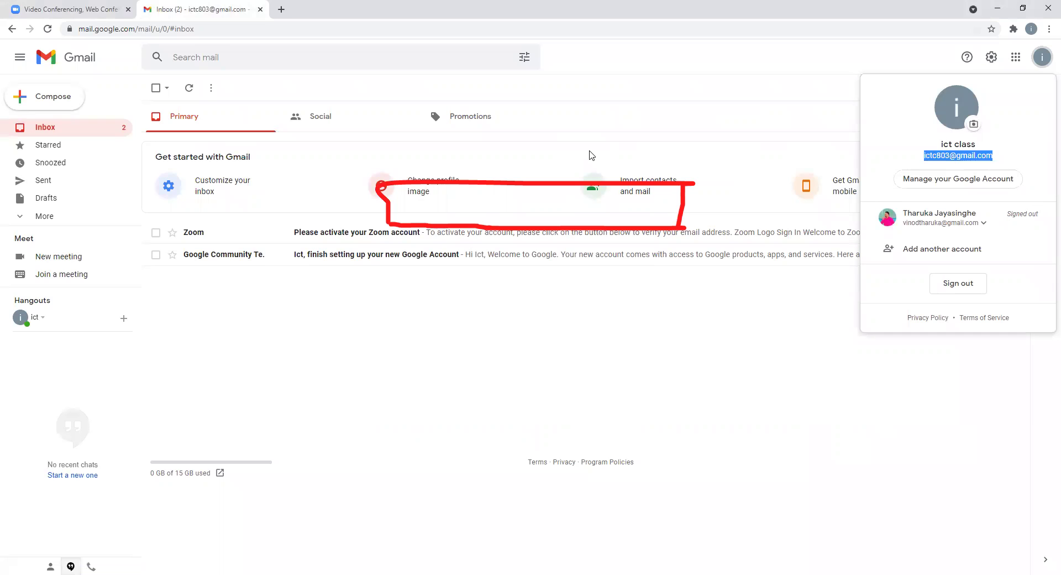
pyautogui.press('e')
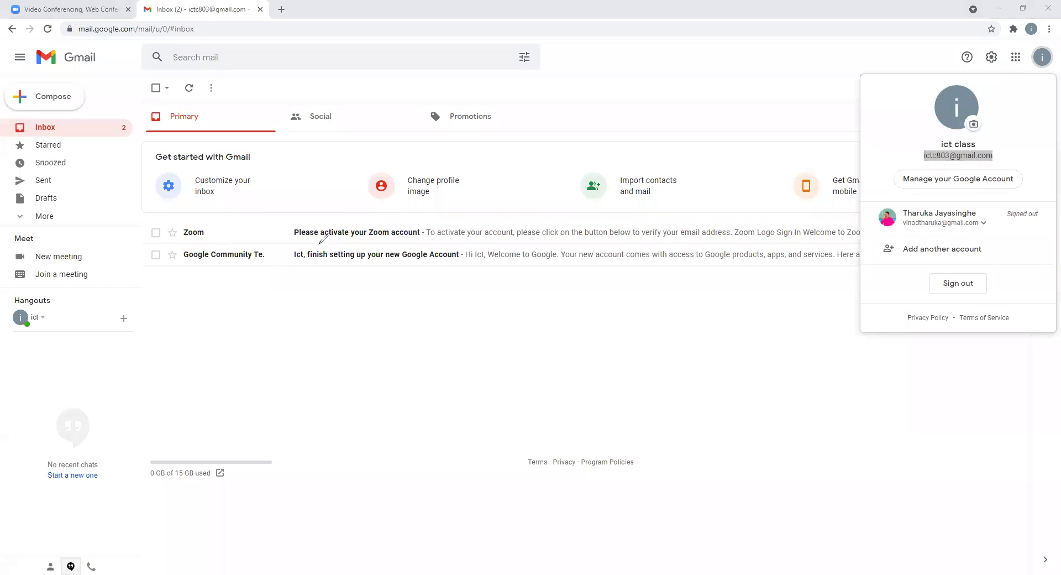
pyautogui.moveTo(319, 241); pyautogui.dragTo(413, 242)
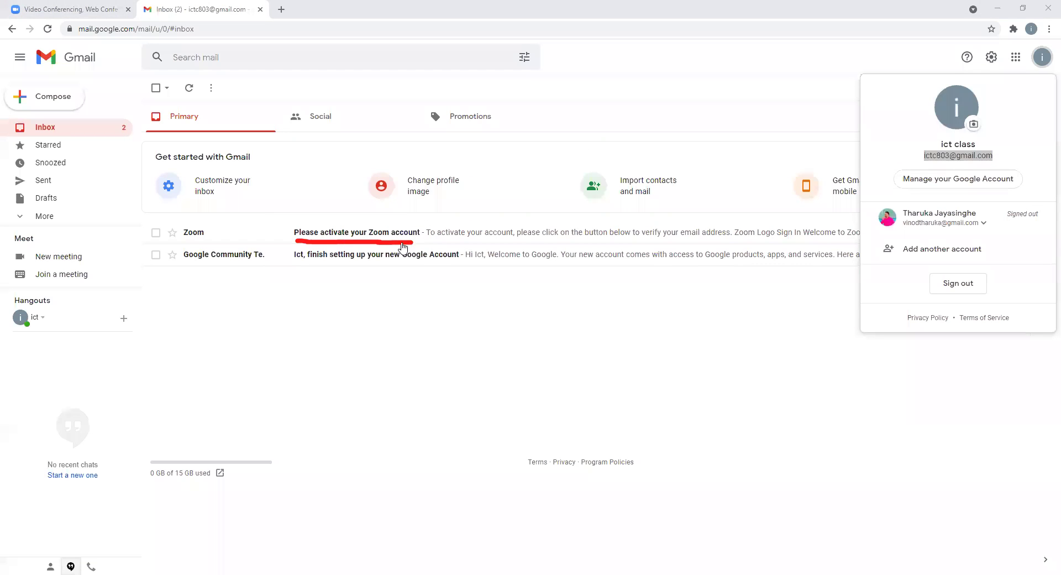
pyautogui.click(365, 239)
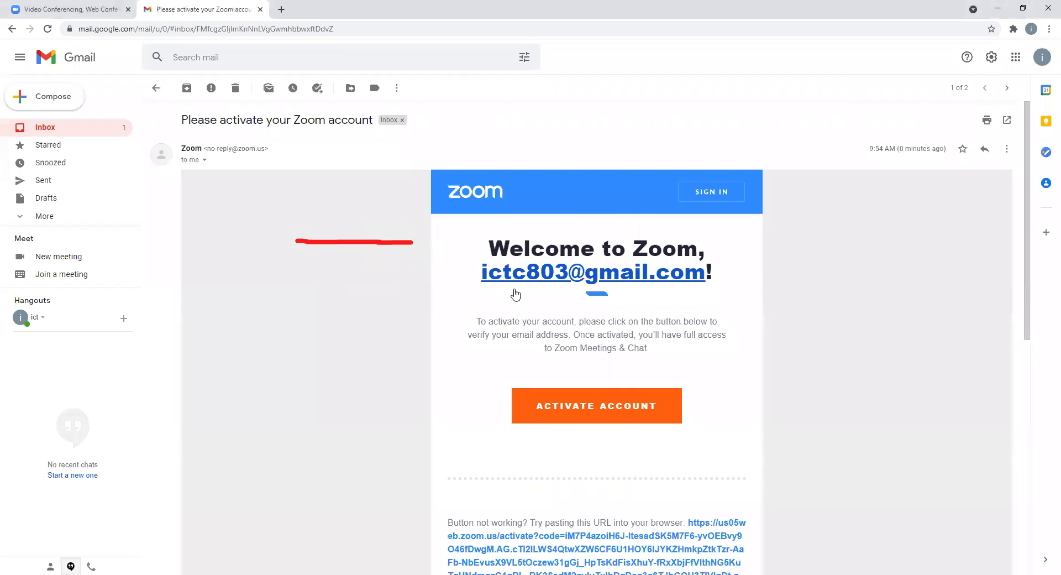
pyautogui.click(611, 407)
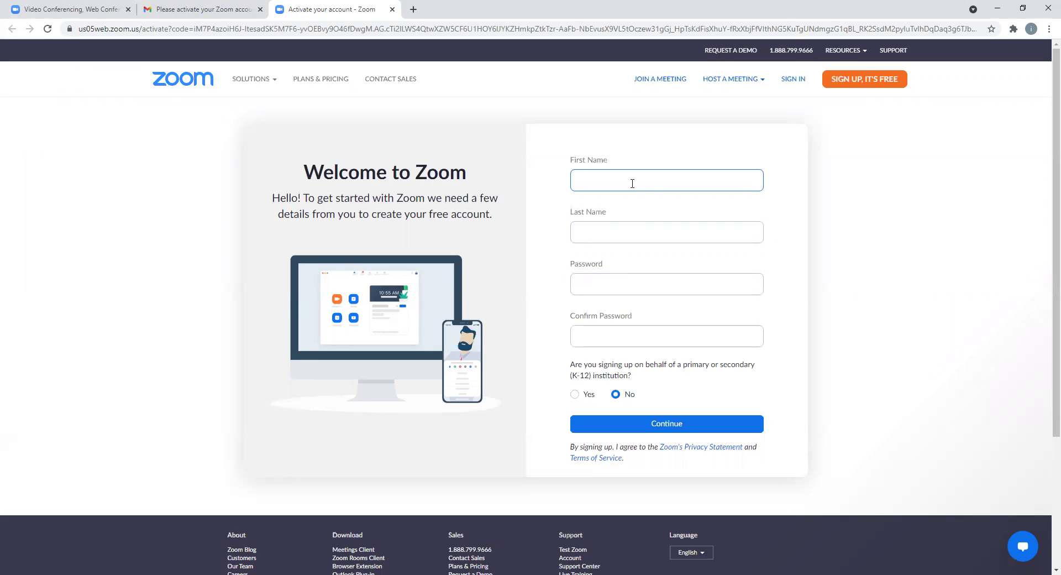
# Step: Enter the user's first and last name and fill in both password fields
pyautogui.click(606, 238)
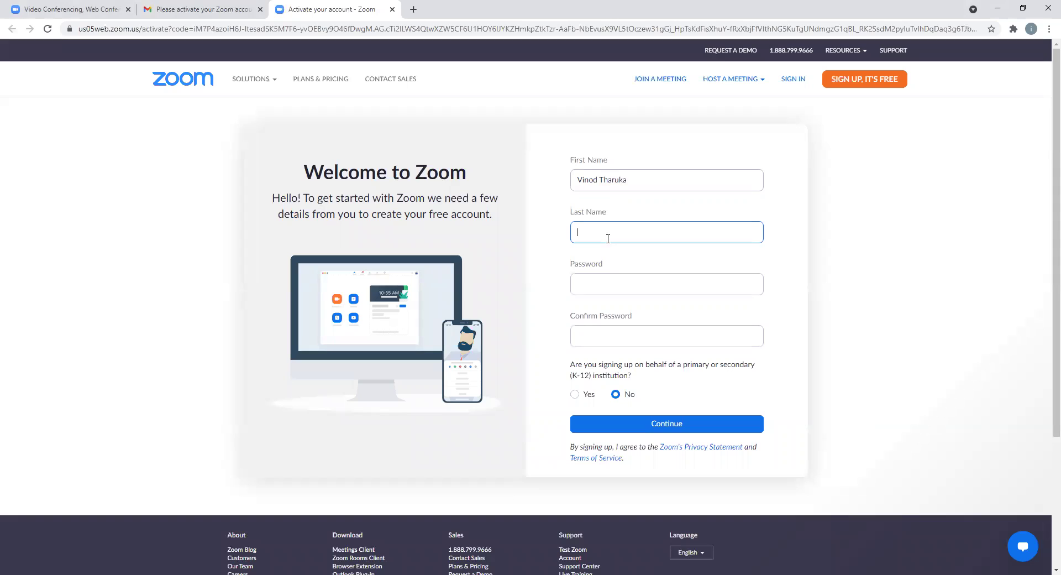
pyautogui.click(608, 281)
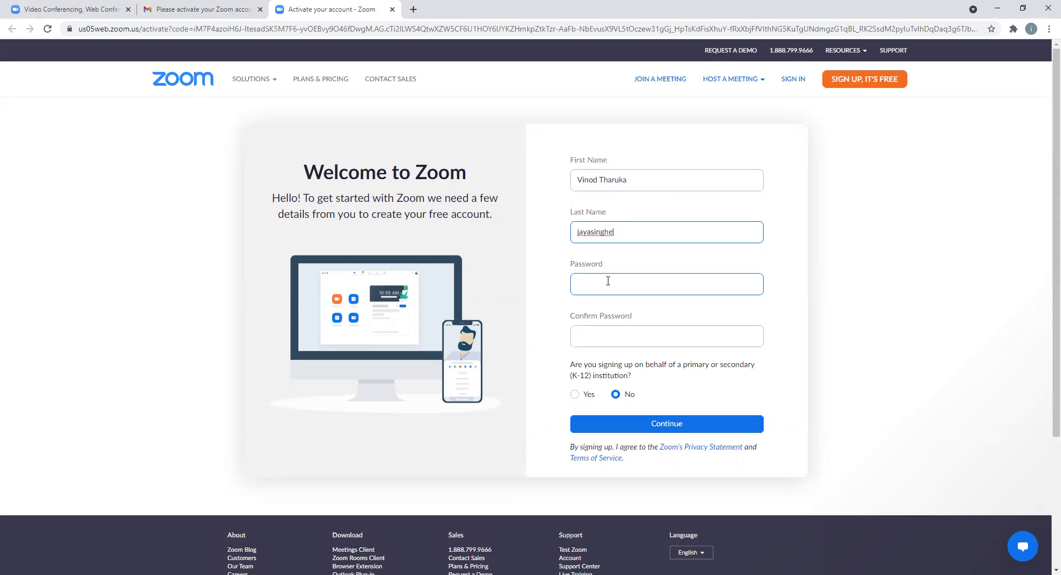
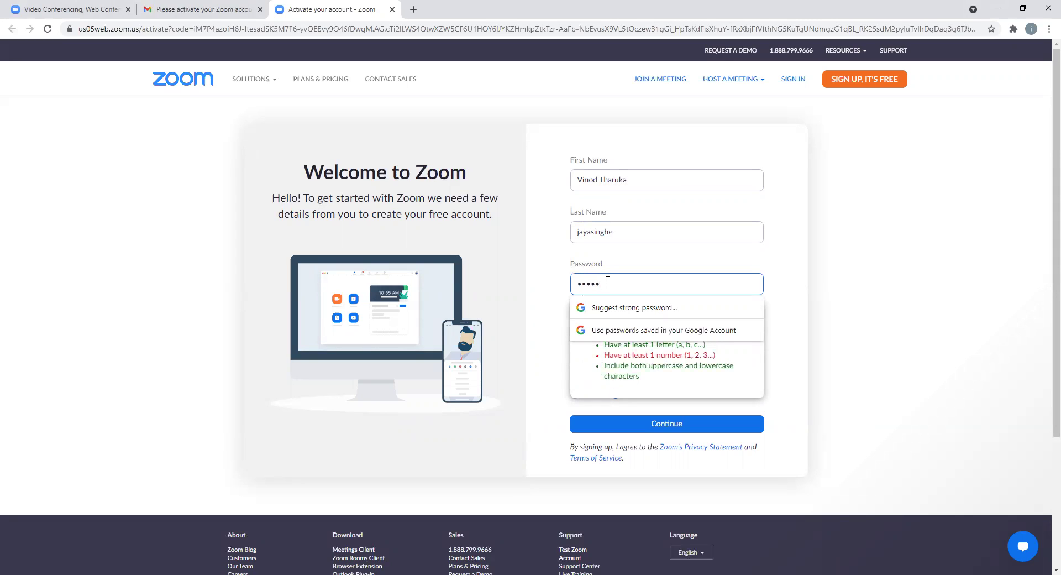
pyautogui.click(961, 282)
pyautogui.click(659, 335)
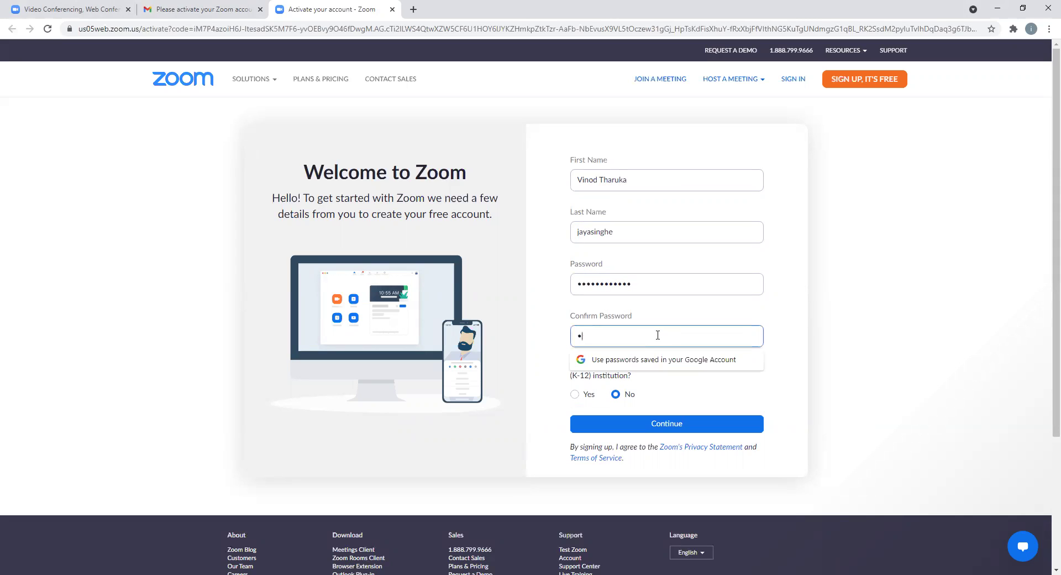
pyautogui.click(828, 322)
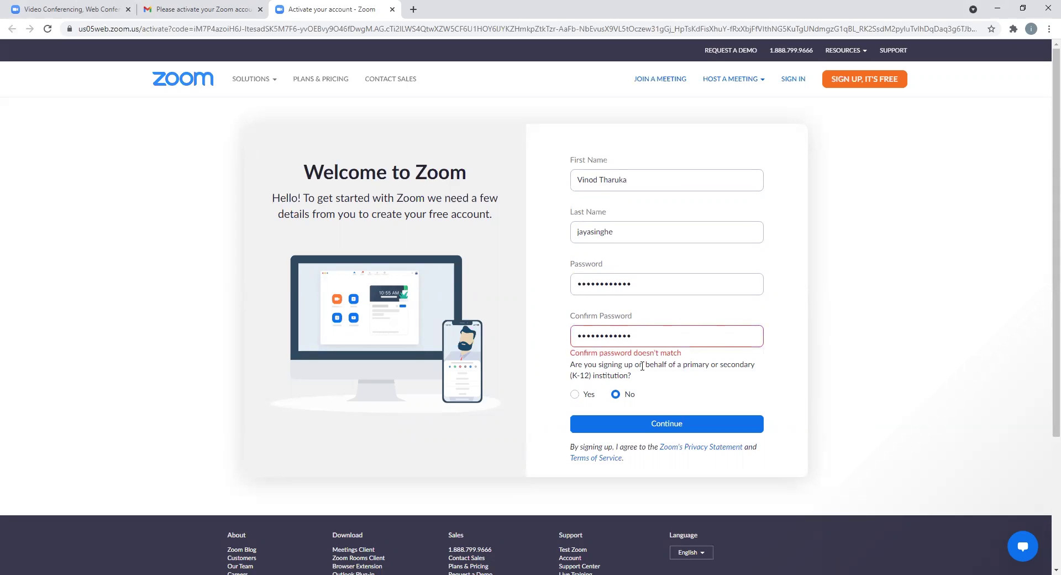
# Step: Retype both password entries so they match, then submit the account details
pyautogui.moveTo(647, 335); pyautogui.dragTo(504, 342)
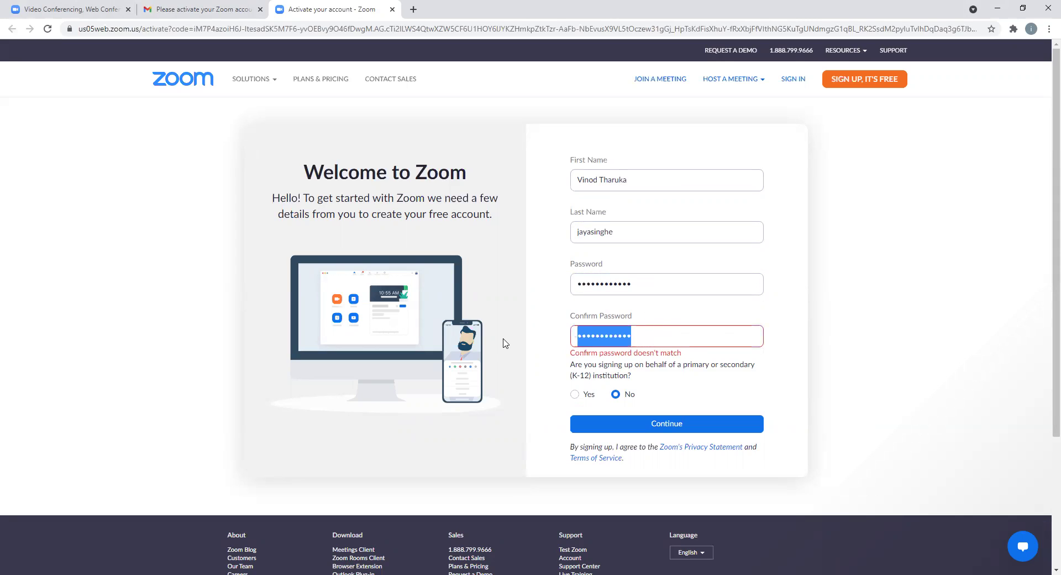
pyautogui.write('********')
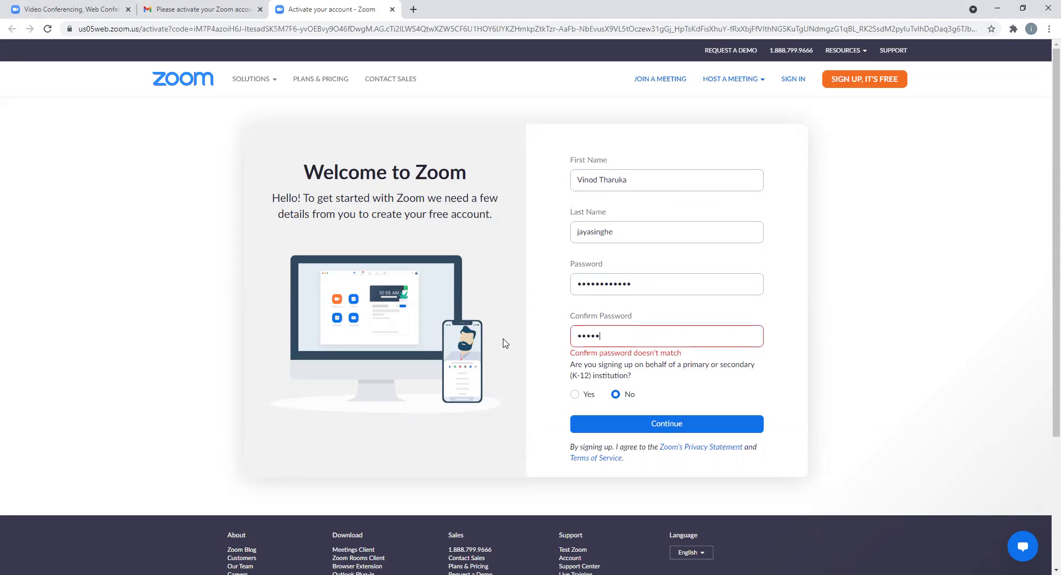
pyautogui.write('****')
pyautogui.moveTo(633, 284); pyautogui.dragTo(565, 285)
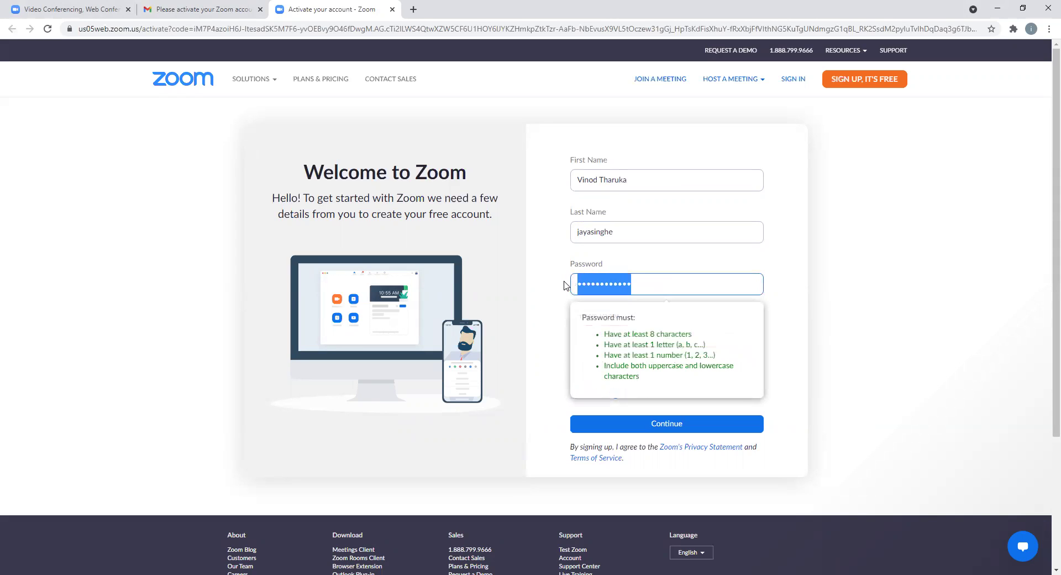
pyautogui.write('***********')
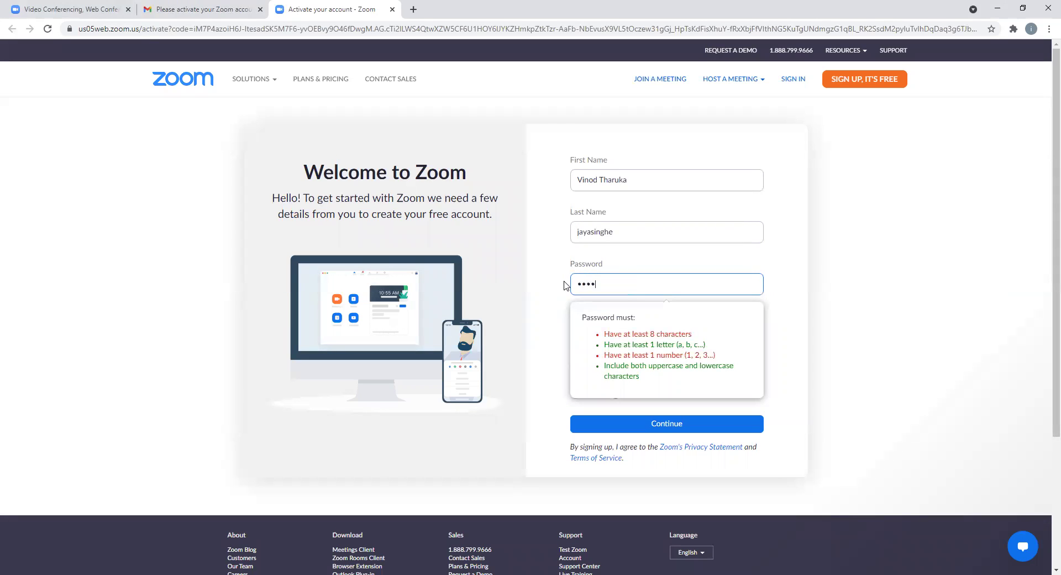
pyautogui.write('*')
pyautogui.click(836, 325)
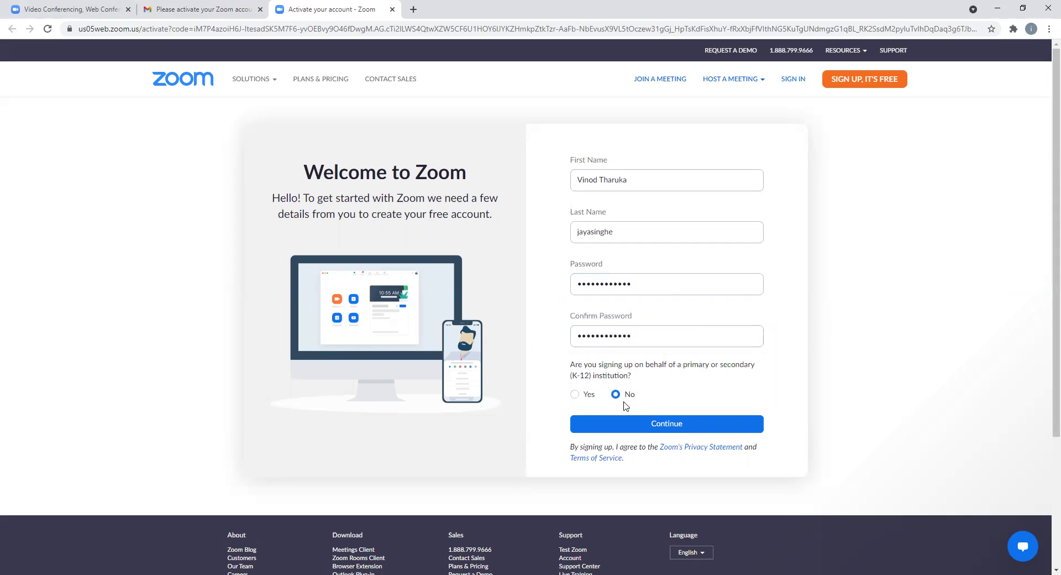
pyautogui.click(622, 424)
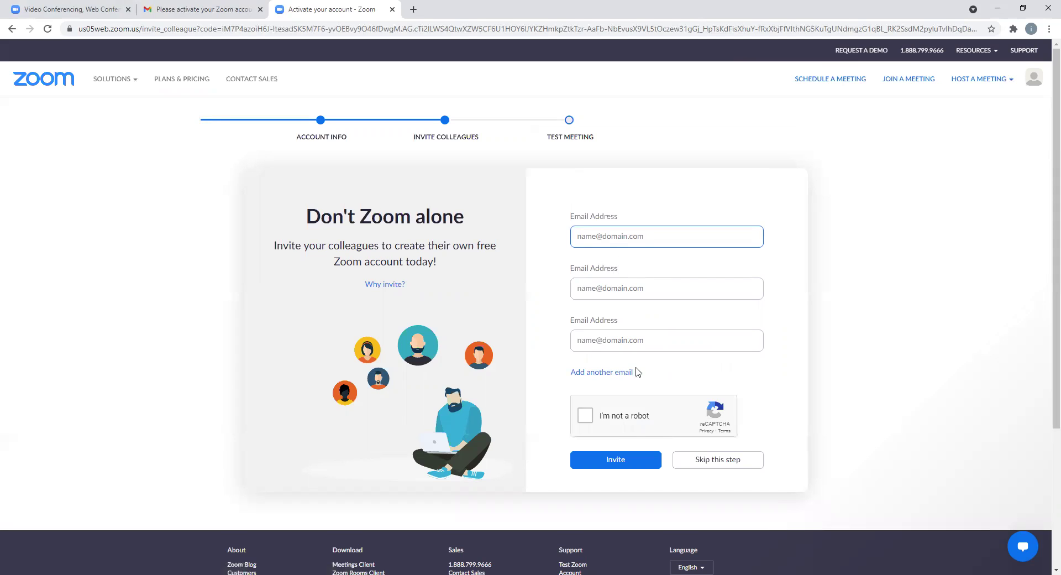
# Step: Skip inviting colleagues and go to the account's profile page
pyautogui.click(709, 467)
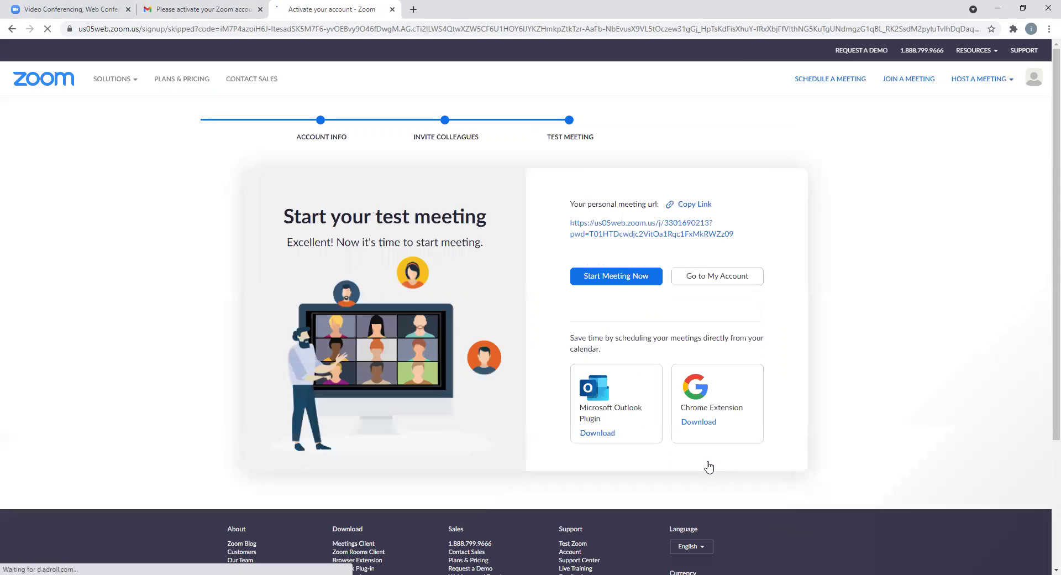
pyautogui.click(711, 282)
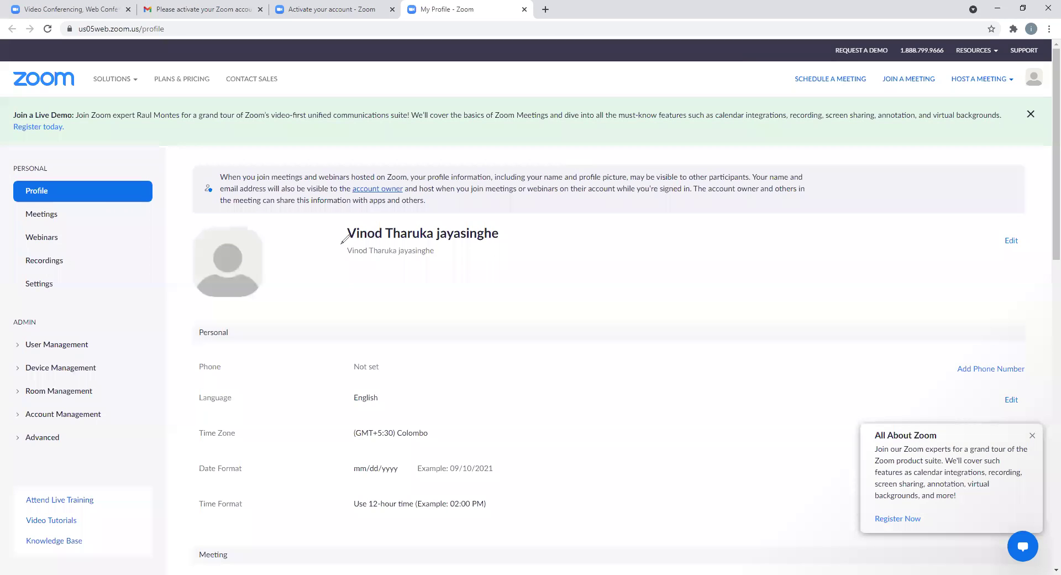
# Step: On the My Profile page, open Change profile picture from the blank avatar
pyautogui.moveTo(335, 243); pyautogui.dragTo(507, 246)
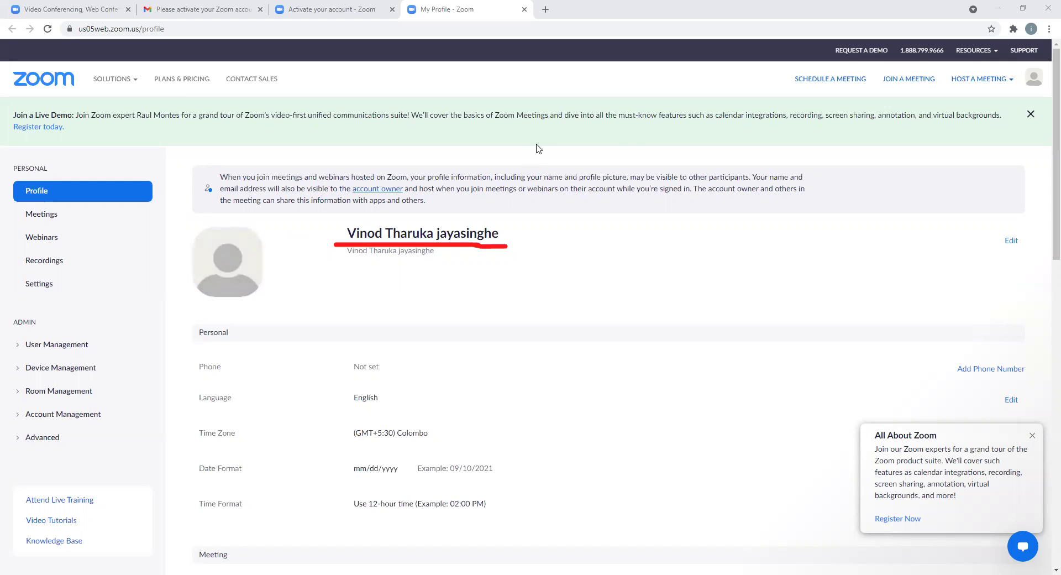
pyautogui.moveTo(179, 216); pyautogui.dragTo(307, 218)
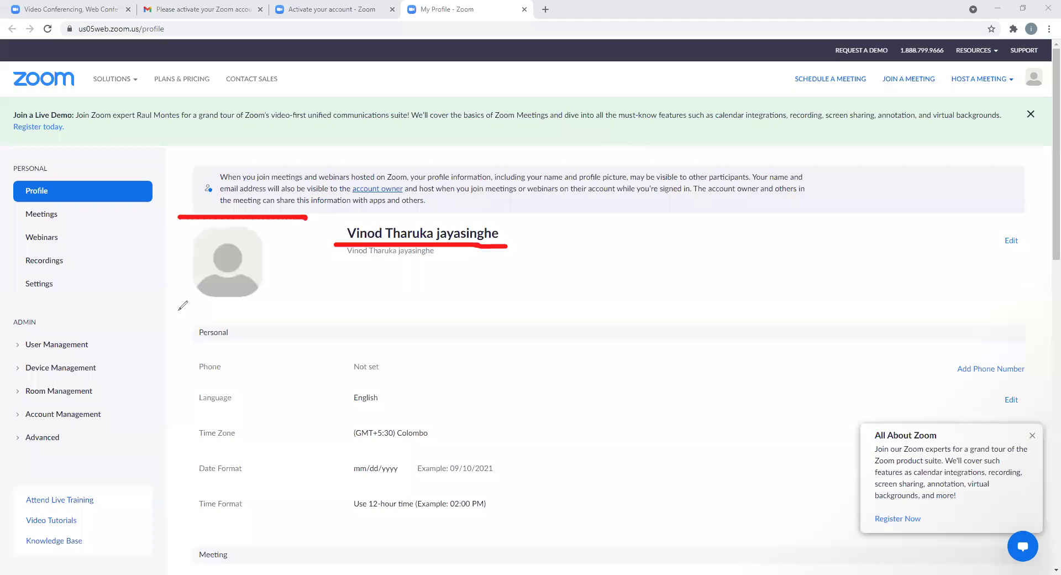
pyautogui.moveTo(179, 309); pyautogui.dragTo(175, 310)
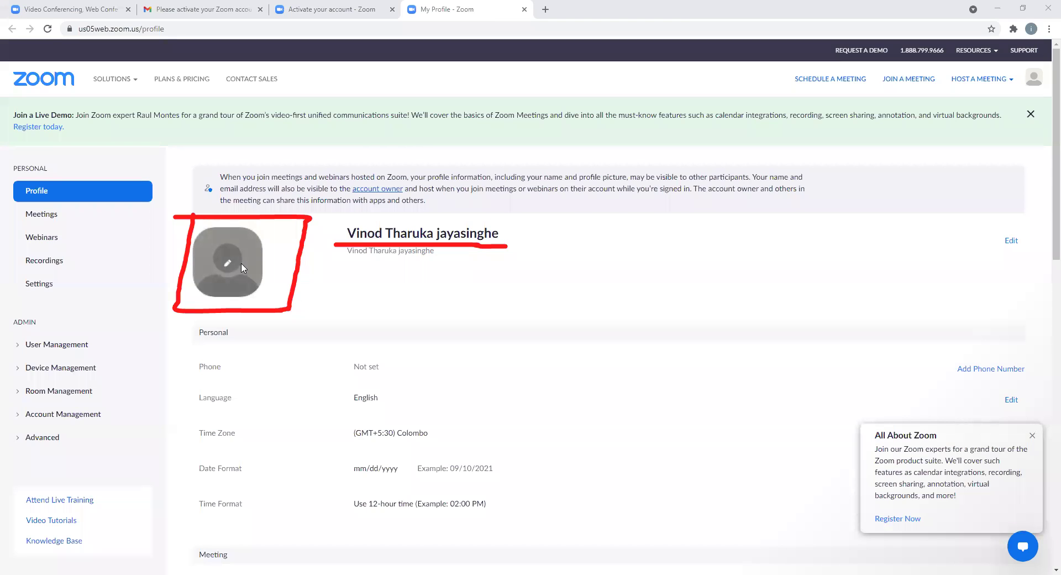
pyautogui.click(242, 268)
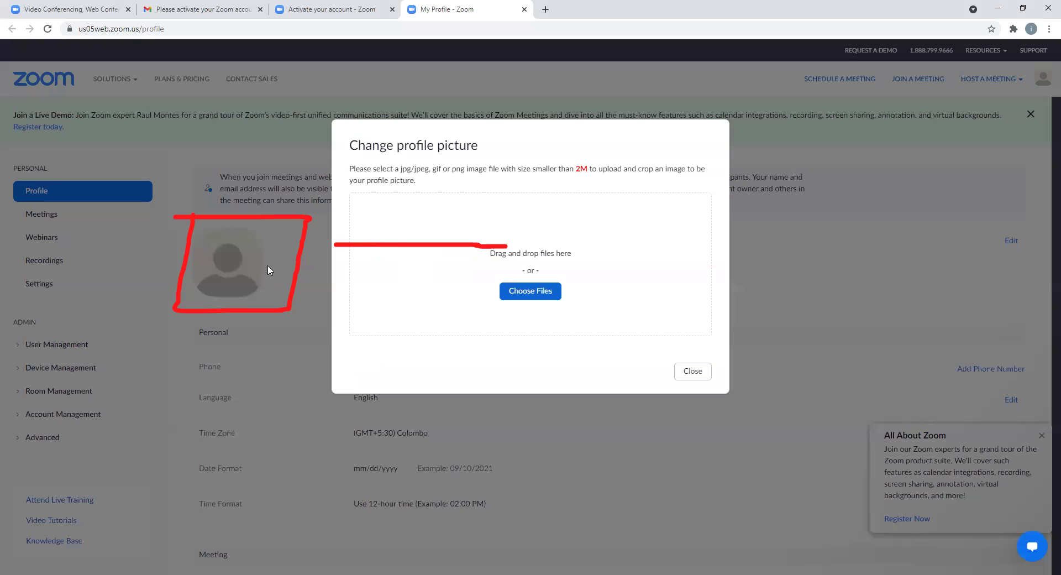
# Step: Upload the O/L 2021 poster image from the computer into the picture dialog
pyautogui.click(554, 293)
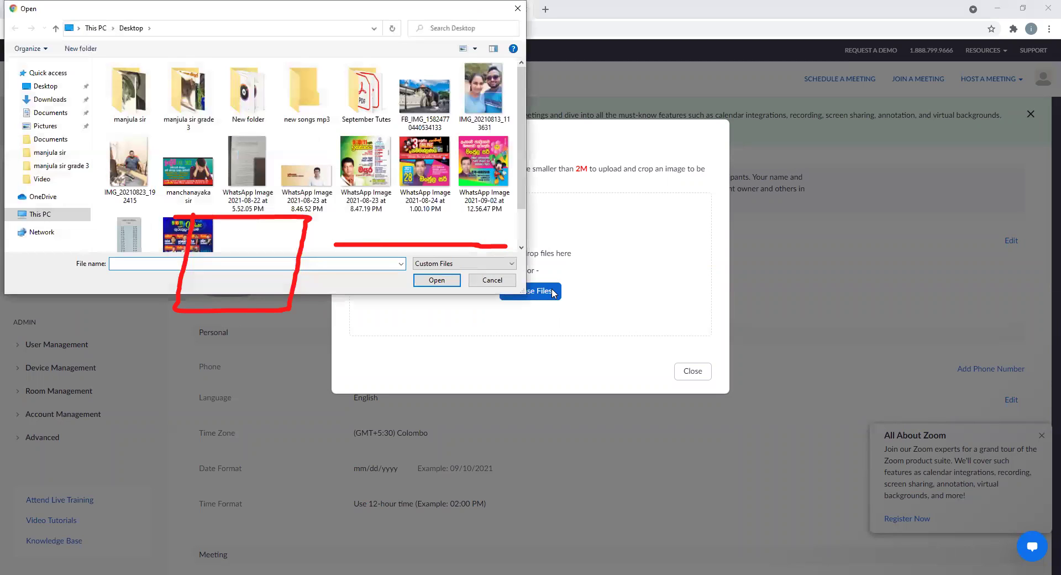
pyautogui.scroll(-1, 475, 249)
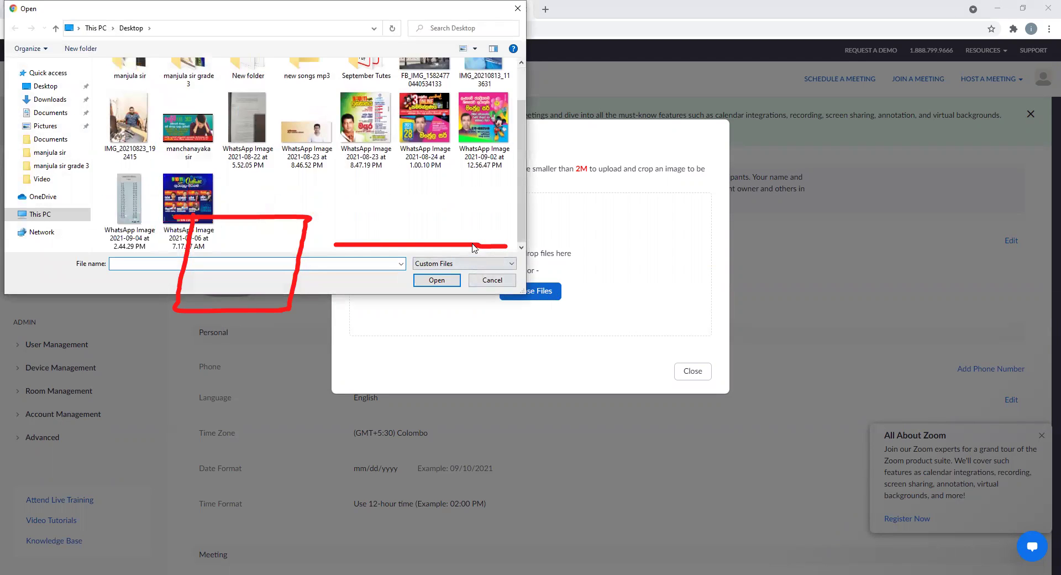
pyautogui.scroll(1, 474, 249)
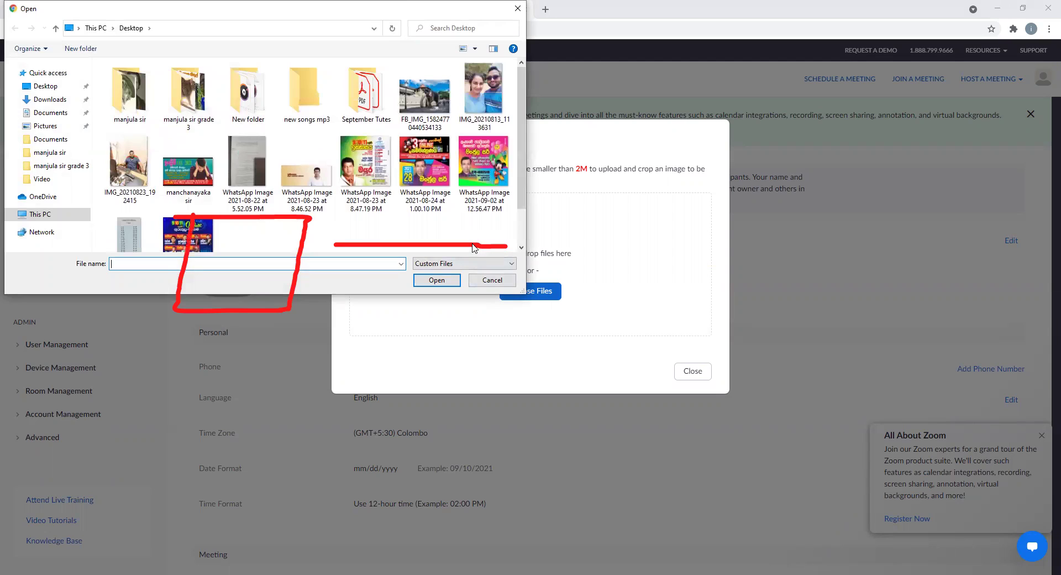
pyautogui.scroll(-1, 474, 249)
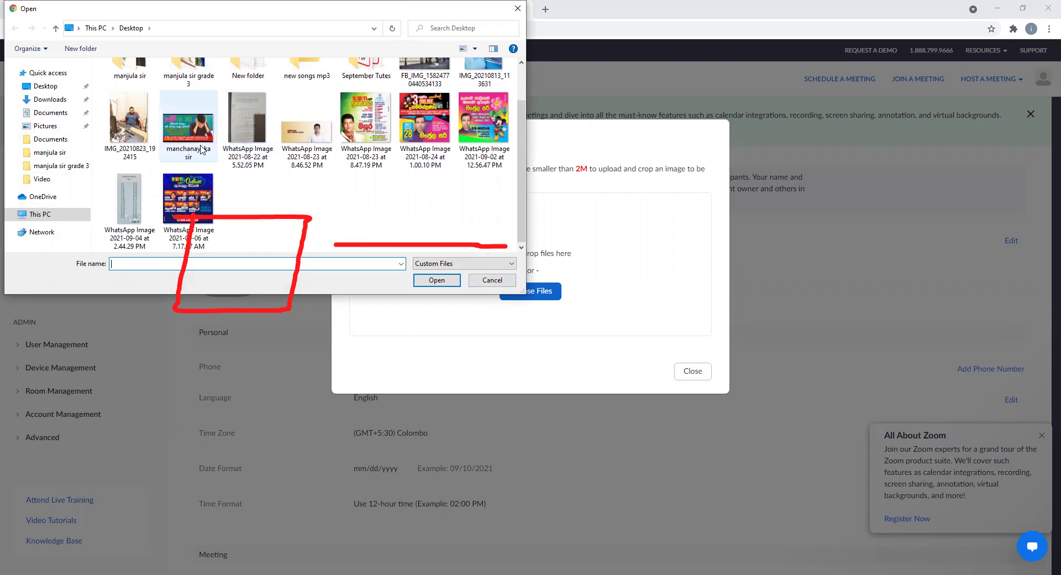
pyautogui.click(188, 126)
pyautogui.click(434, 280)
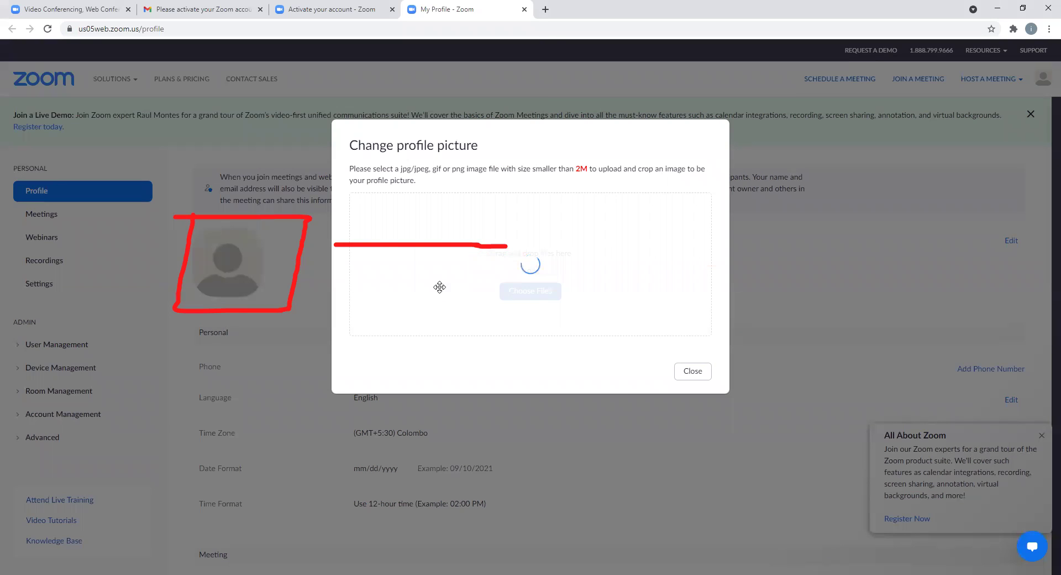
# Step: Position the crop box to frame the boy and save it as the profile picture
pyautogui.moveTo(447, 285); pyautogui.dragTo(431, 287)
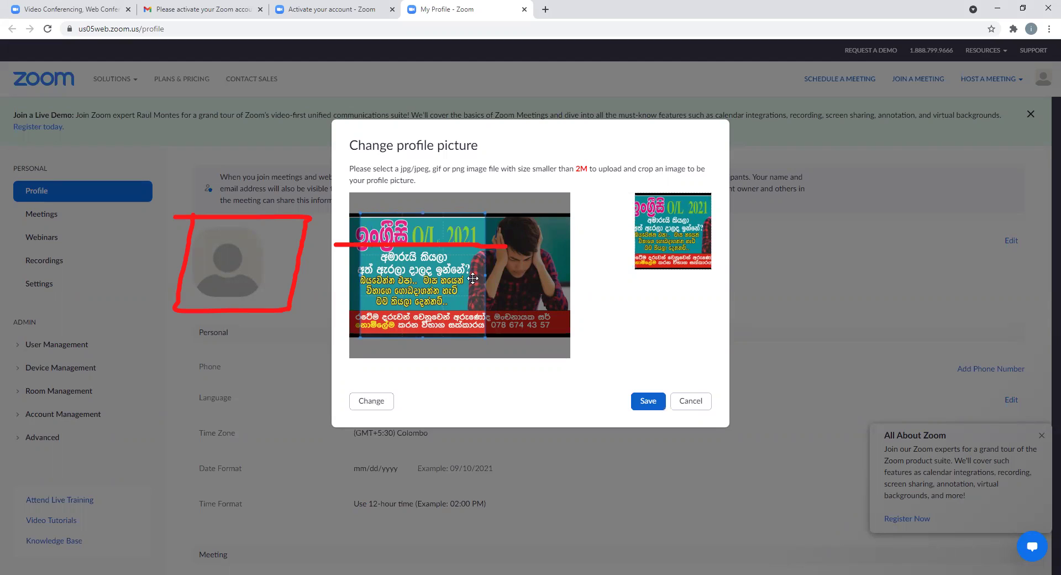
pyautogui.moveTo(474, 275); pyautogui.dragTo(541, 276)
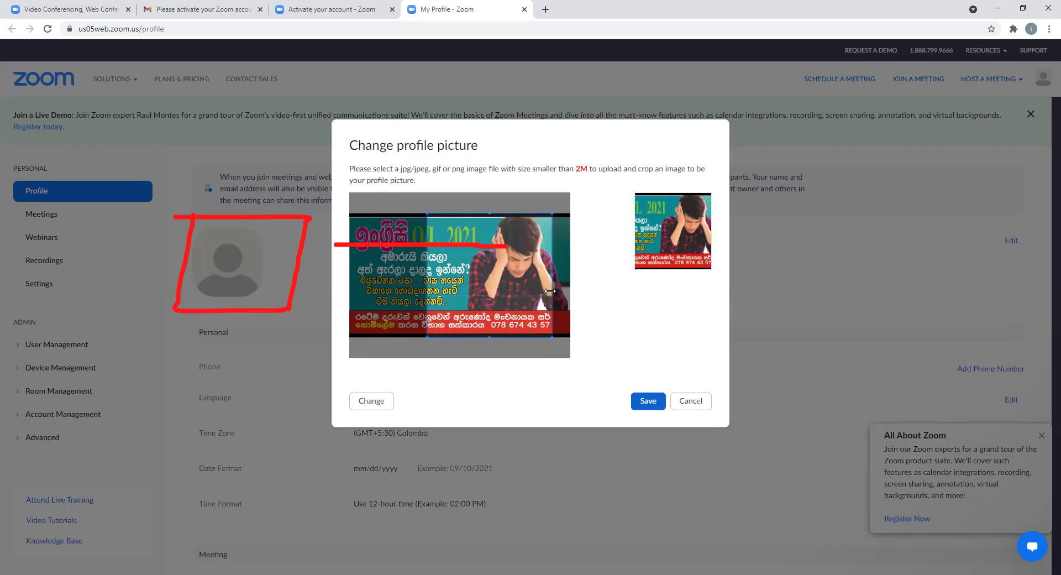
pyautogui.click(648, 402)
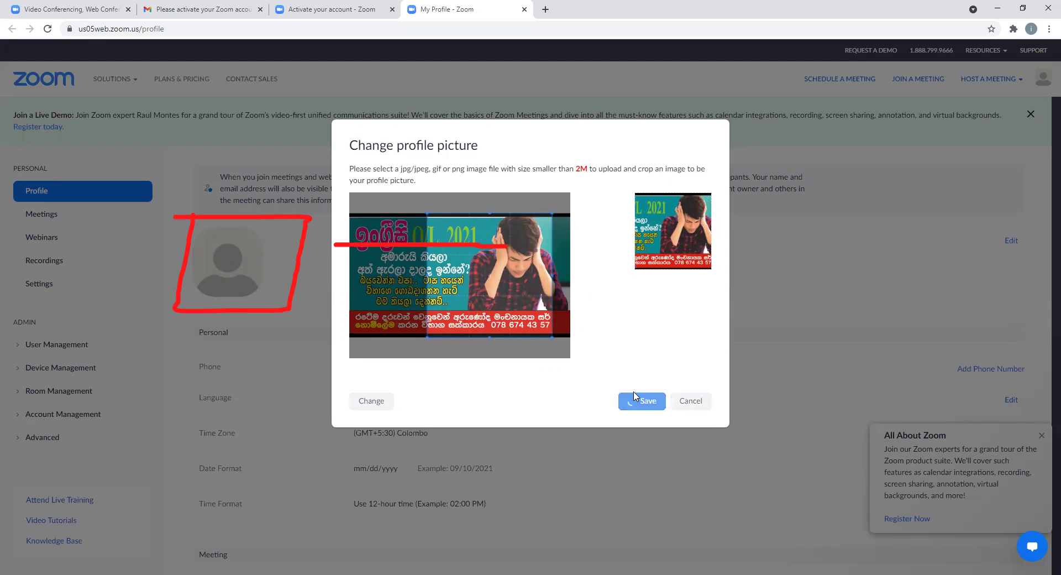